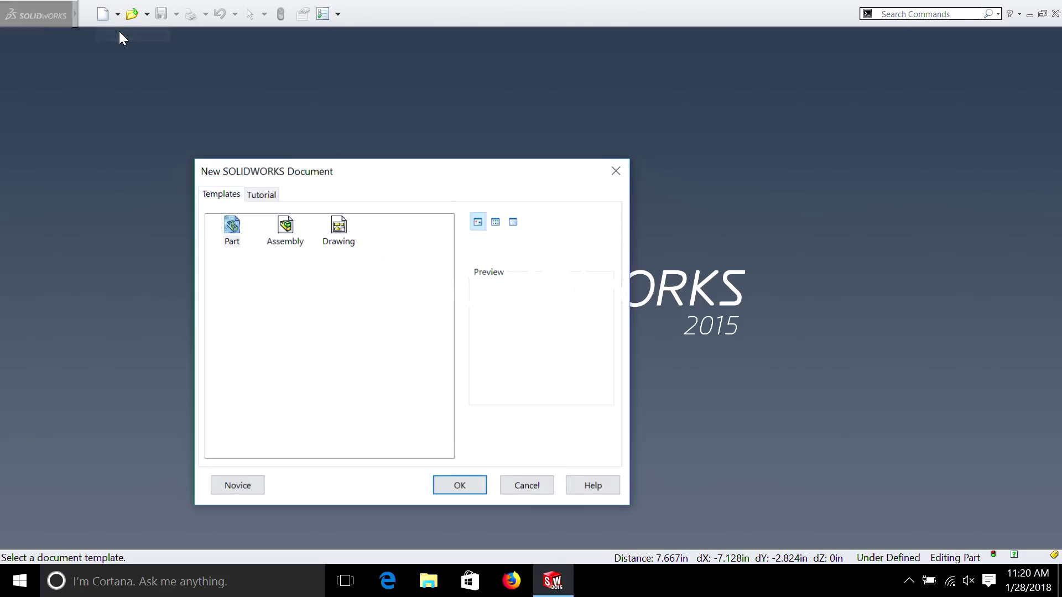
Create a new part document and set its unit system to IPS in the document properties
left_click(482, 489)
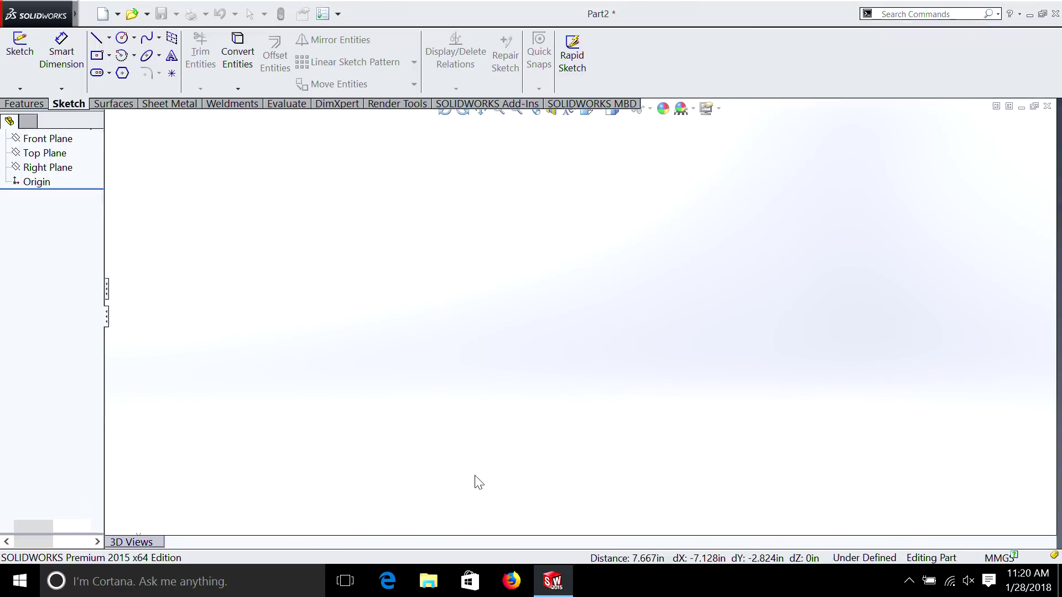
left_click(342, 17)
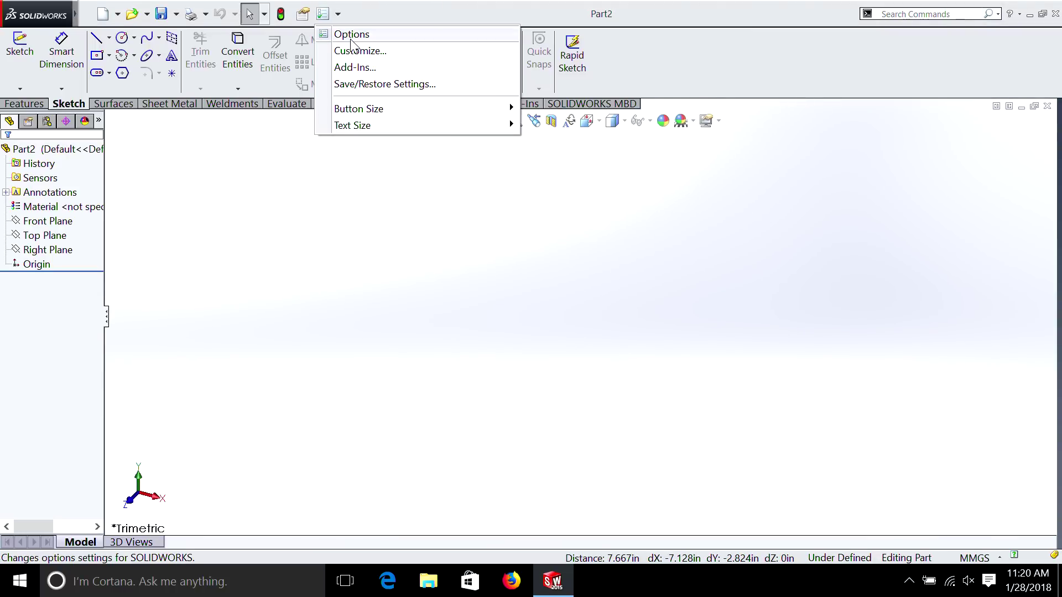
left_click(350, 31)
left_click(570, 82)
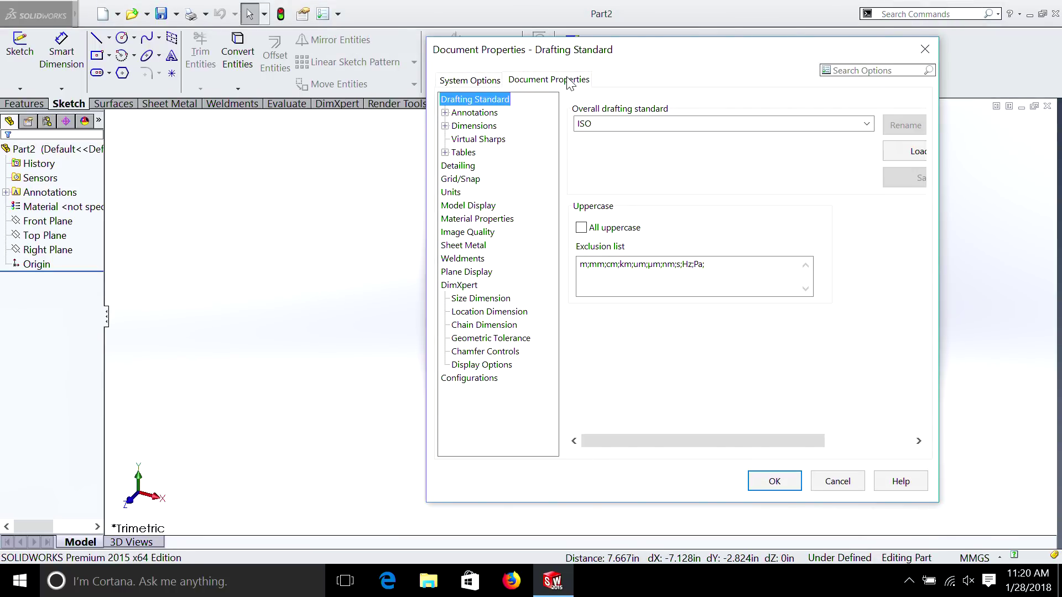
left_click(451, 193)
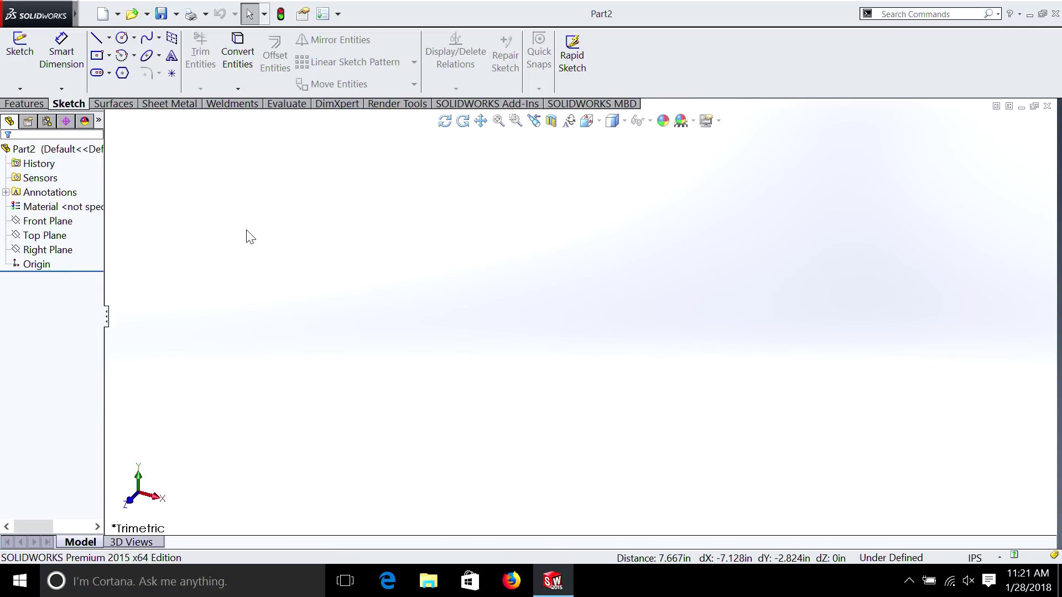
Start a sketch on the Front Plane and draw a vertical centerline about 2.63 in long upward from the origin
left_click(48, 223)
right_click(49, 226)
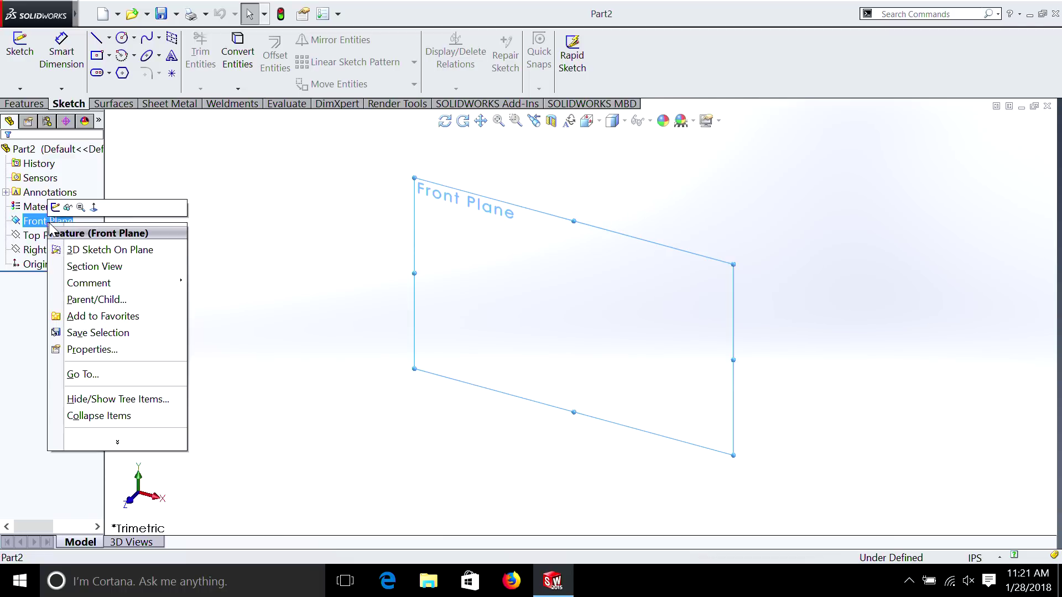
left_click(55, 206)
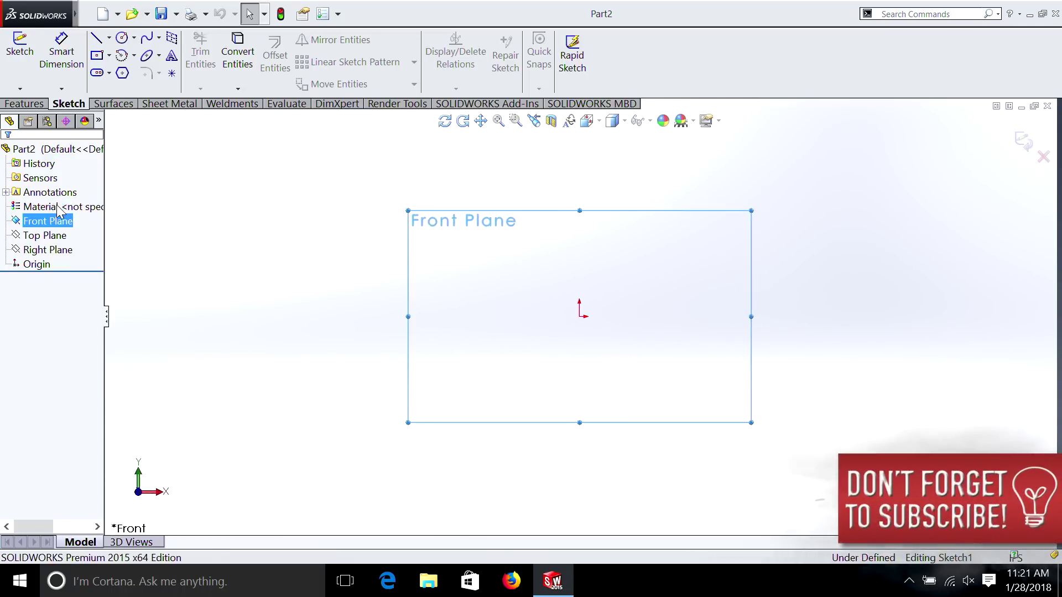
left_click(109, 38)
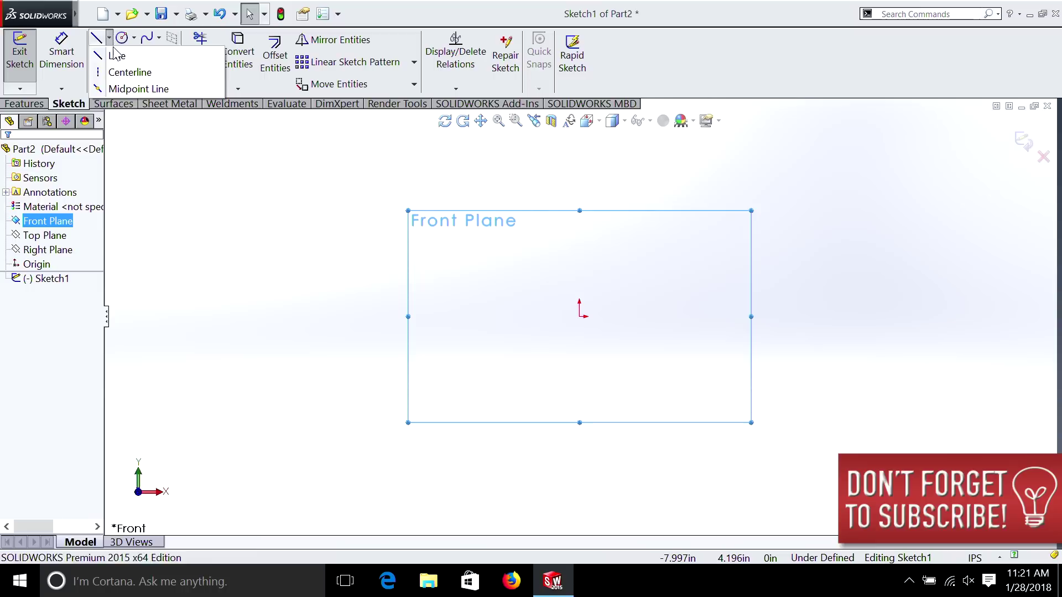
left_click(128, 72)
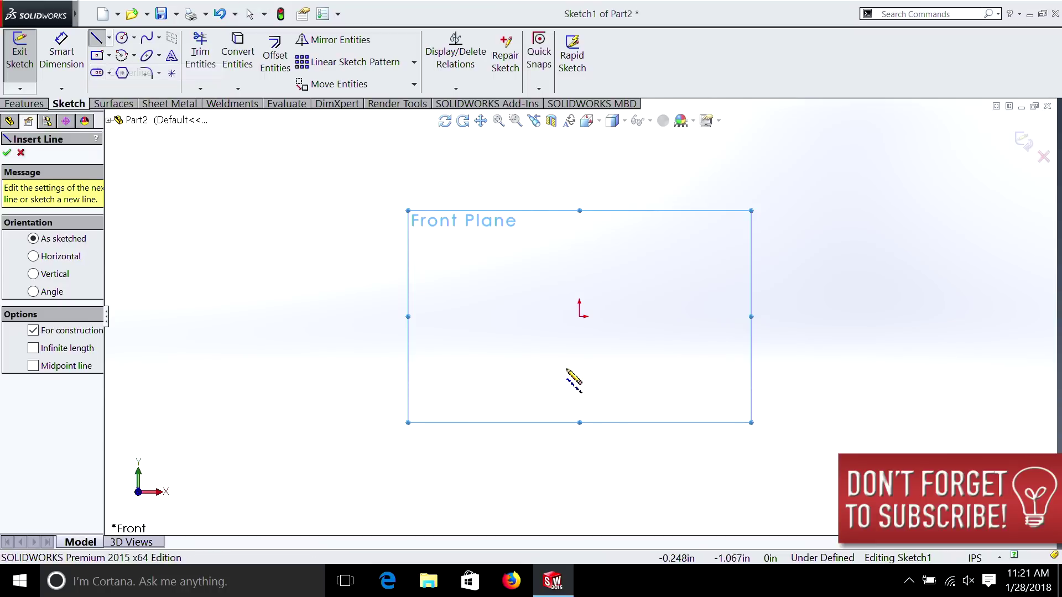
left_click(579, 316)
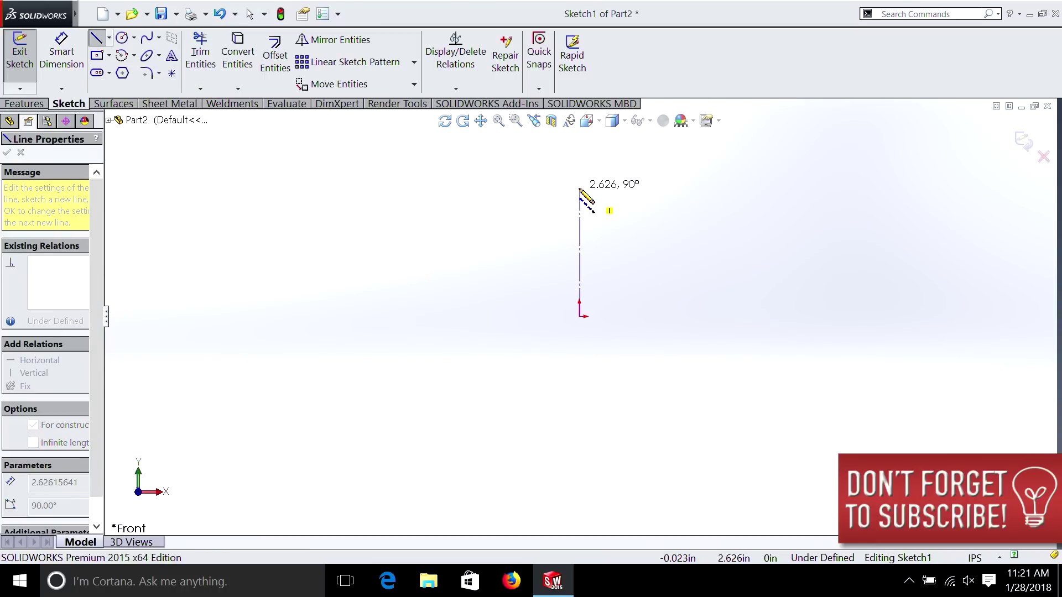
left_click(579, 189)
key("Escape")
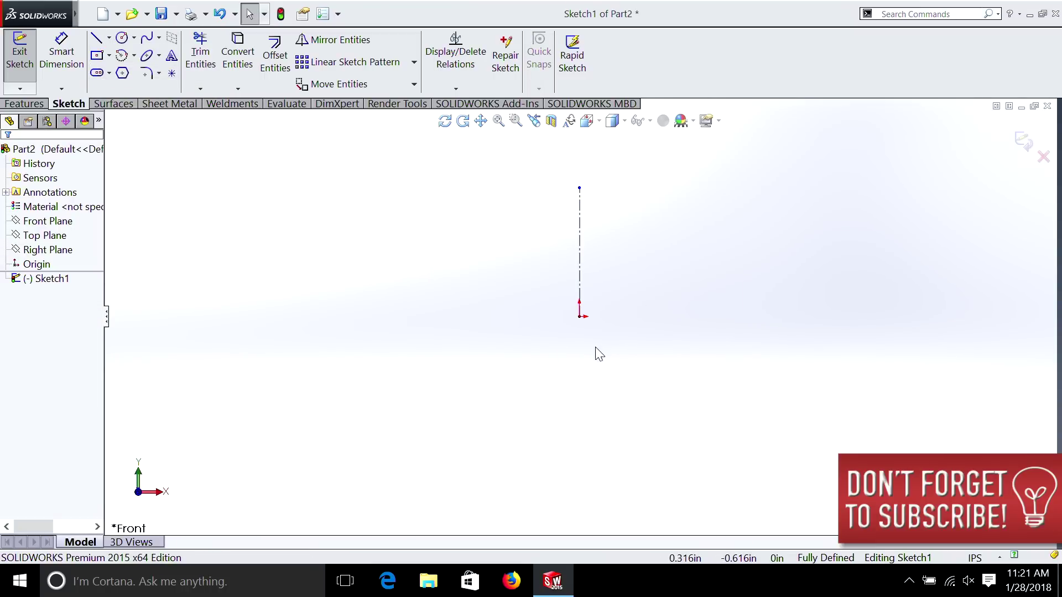
key("alt+f")
key("Escape")
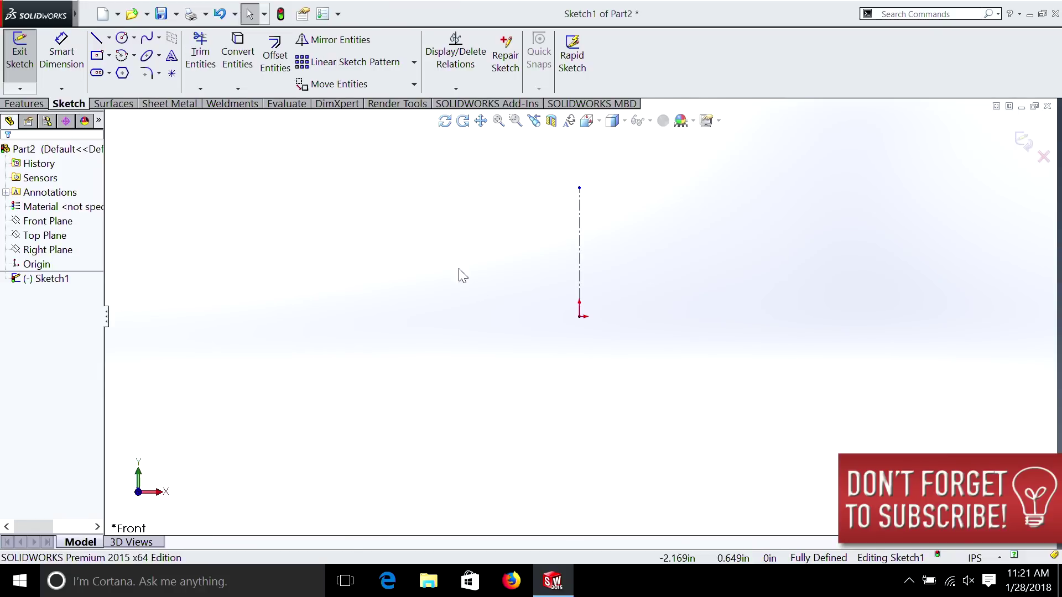
Draw a horizontal centerline about 3.13 in long from the origin toward positive X
left_click(109, 38)
left_click(114, 74)
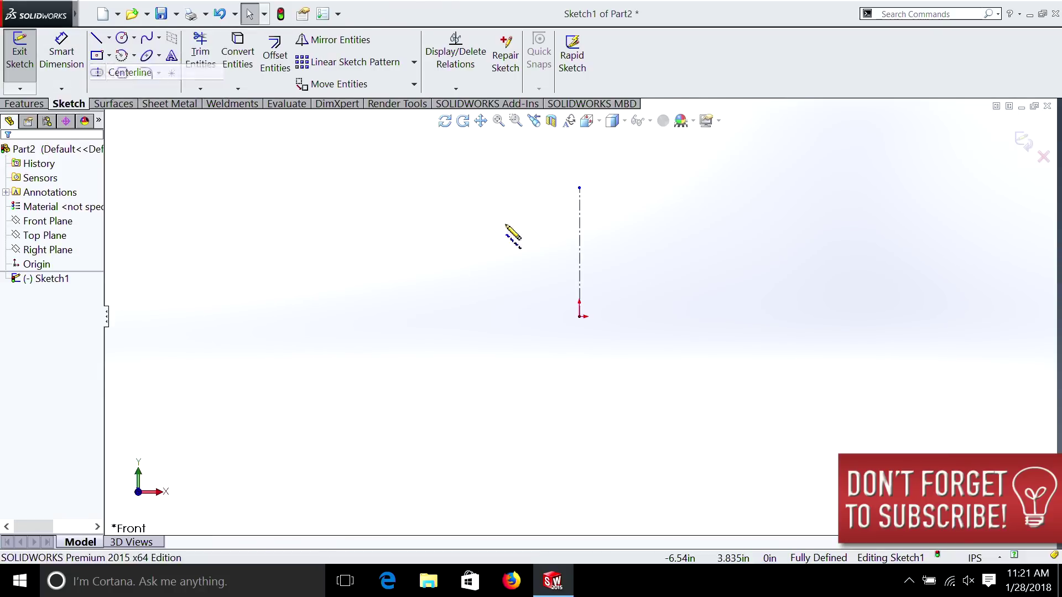
left_click(579, 316)
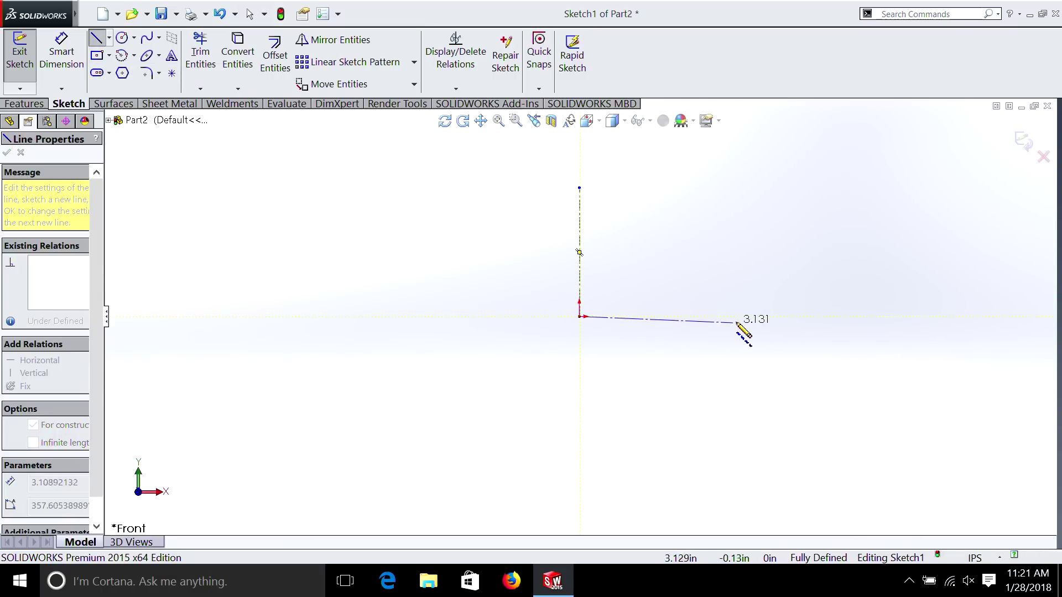
left_click(736, 317)
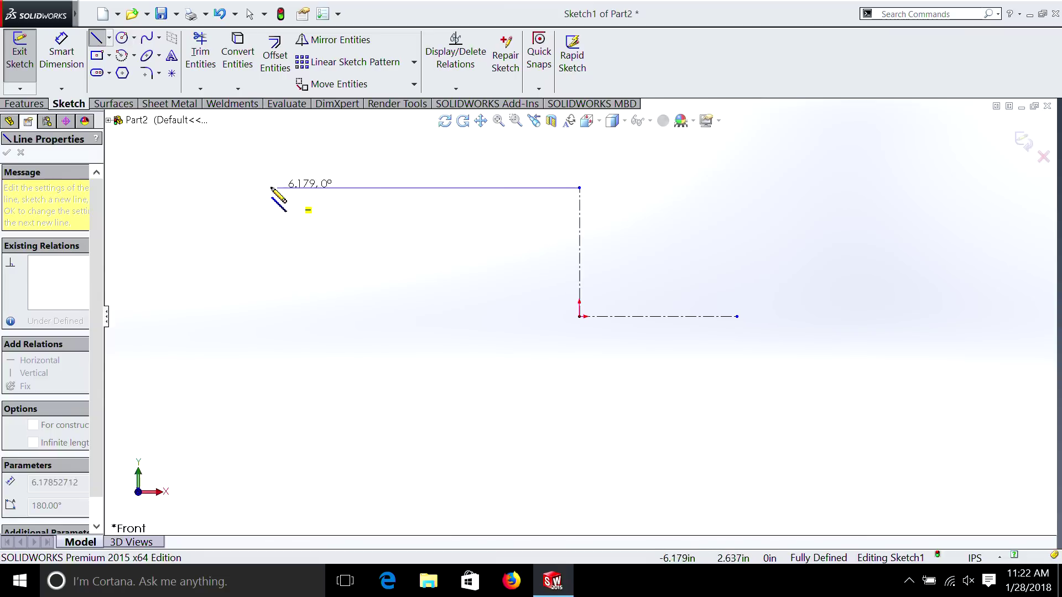
Sketch a bent profile from the vertical centerline's upper end back to the origin, with an upper line about 6.86 in long and two slanted sides
left_click(244, 188)
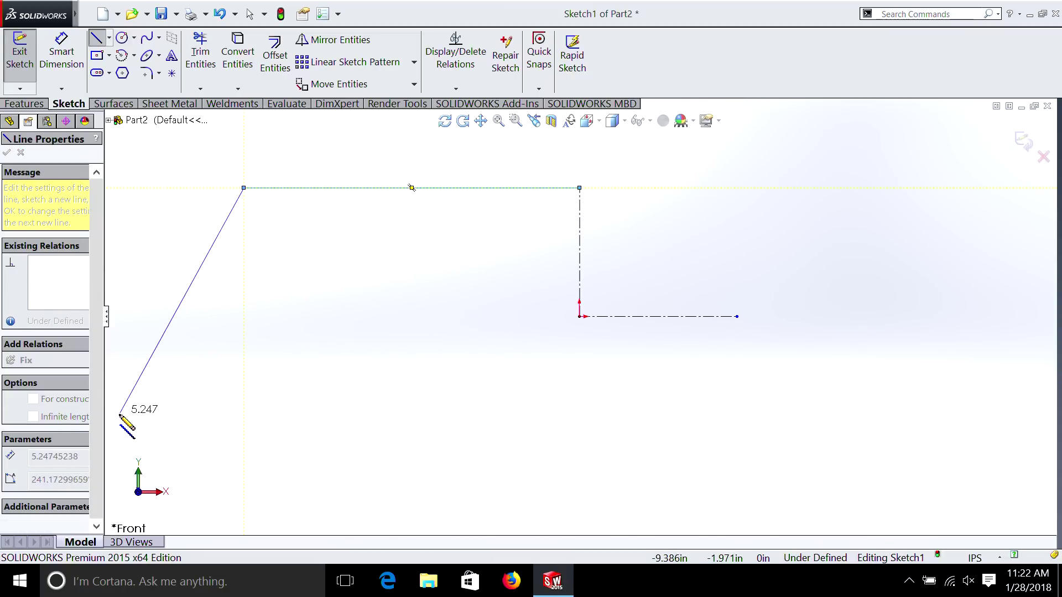
left_click_drag(411, 188, 440, 209)
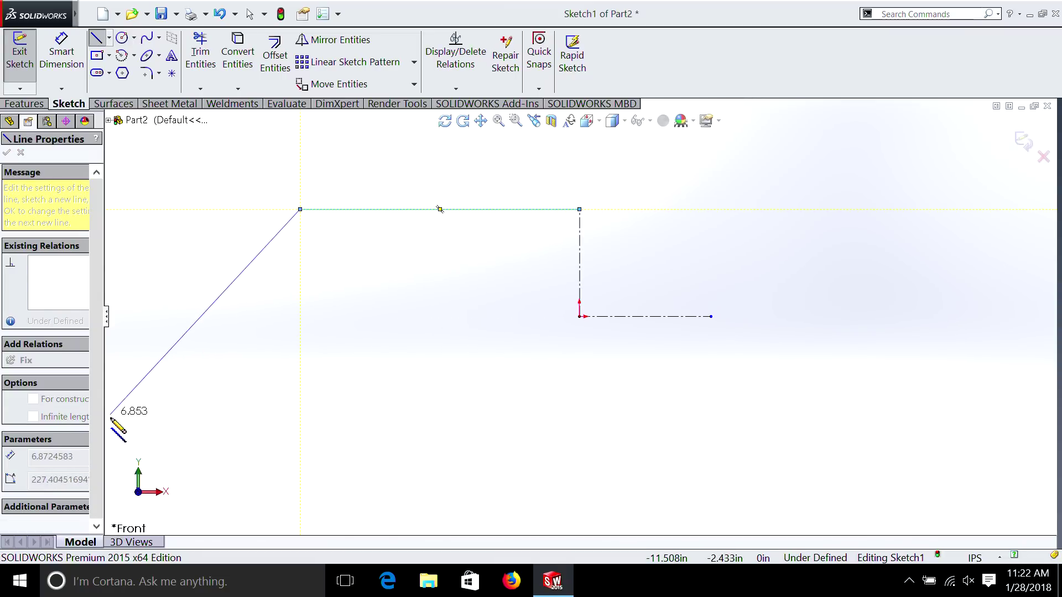
left_click(110, 422)
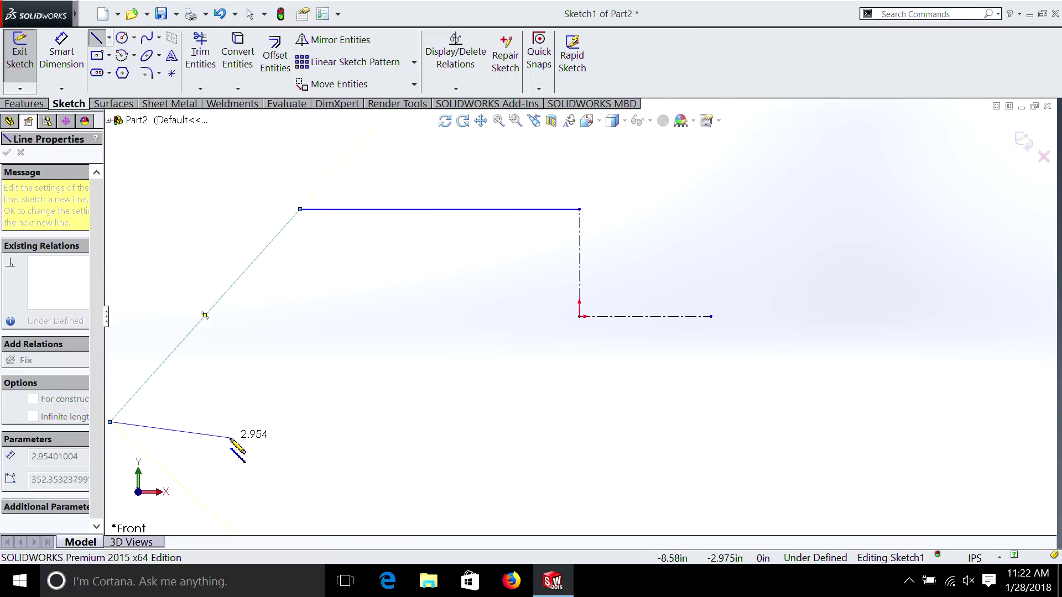
left_click(320, 421)
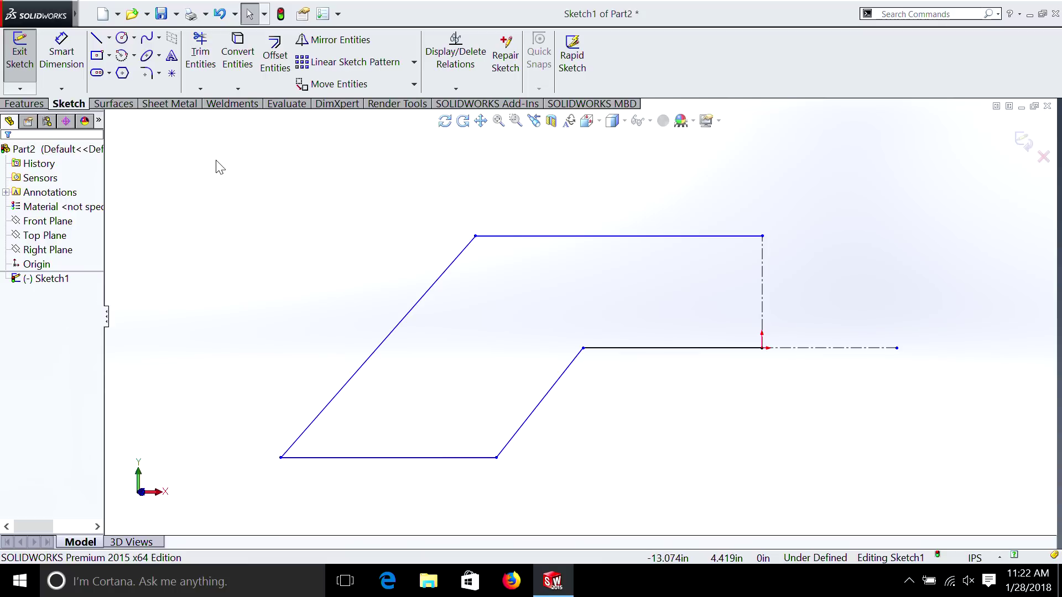
Dimension the profile's upper horizontal line and set its length to 6 in
left_click(61, 55)
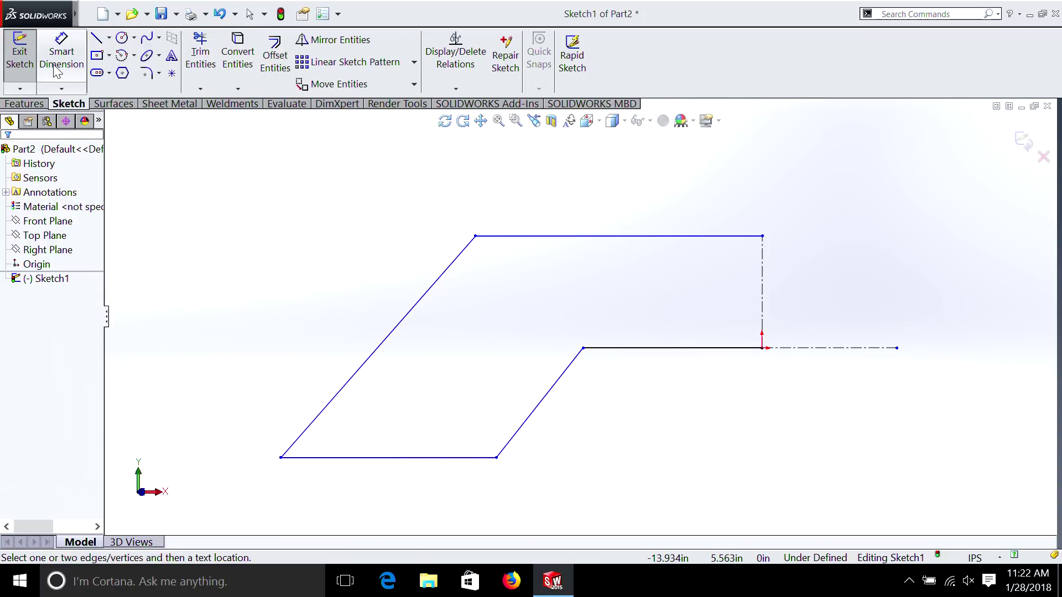
left_click(632, 238)
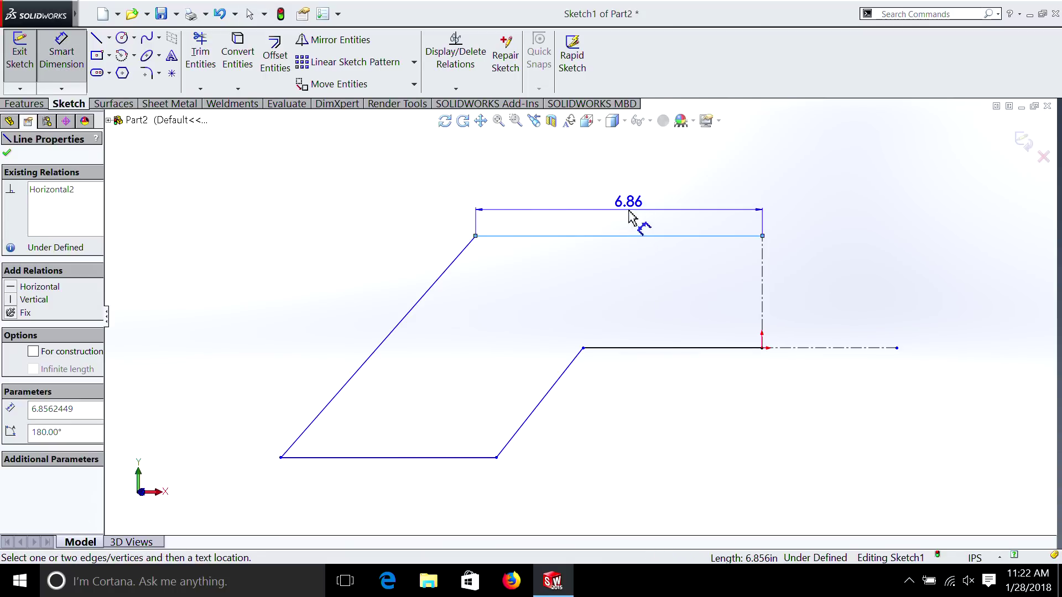
left_click(622, 187)
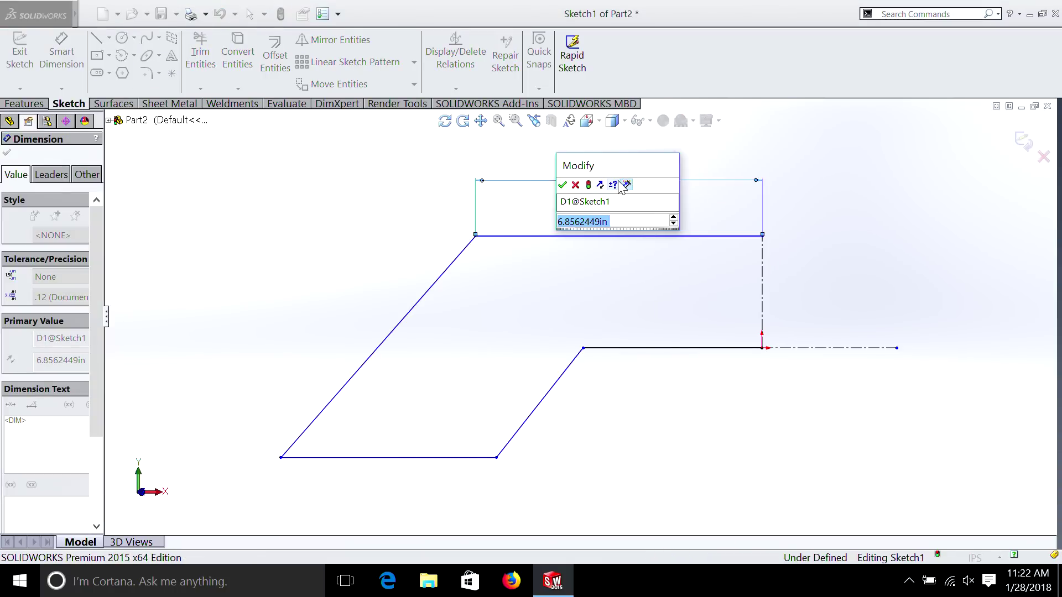
type("6")
key("Return")
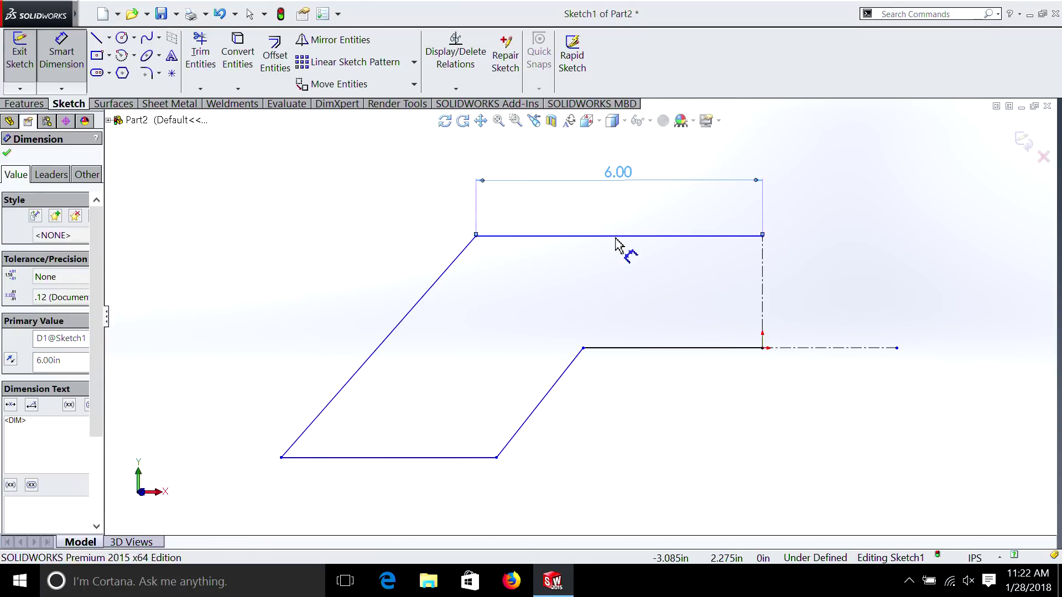
Dimension the vertical distance between the profile's lowest and uppermost horizontal lines and set it to 4.50 in
left_click(354, 457)
left_click(608, 236)
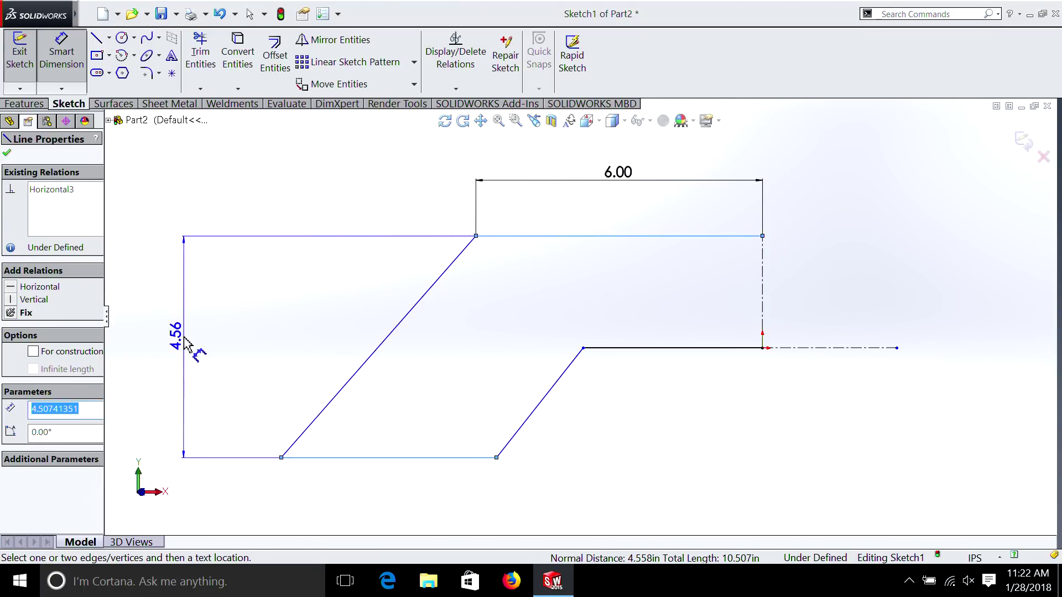
left_click(186, 343)
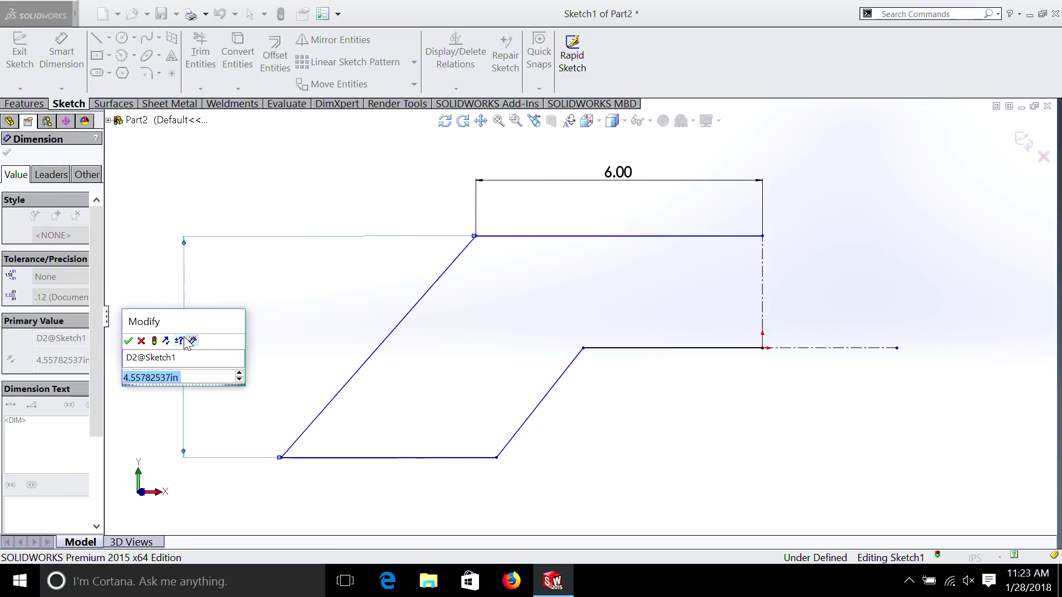
type("4.56")
key("Return")
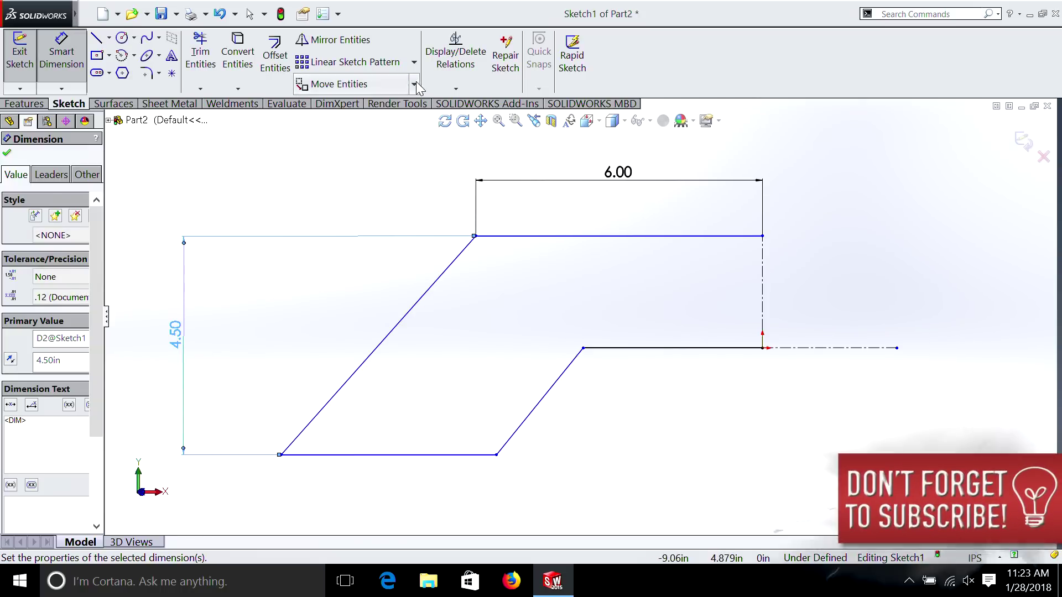
Add a parallel relation between the profile's outer and inner slanted lines
left_click(457, 89)
left_click(486, 125)
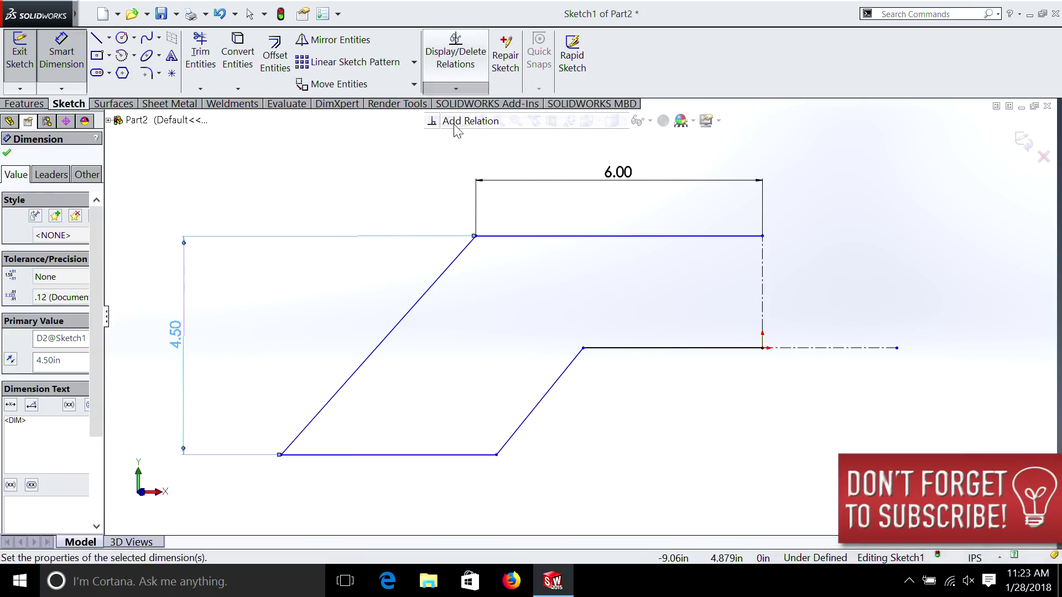
left_click(384, 345)
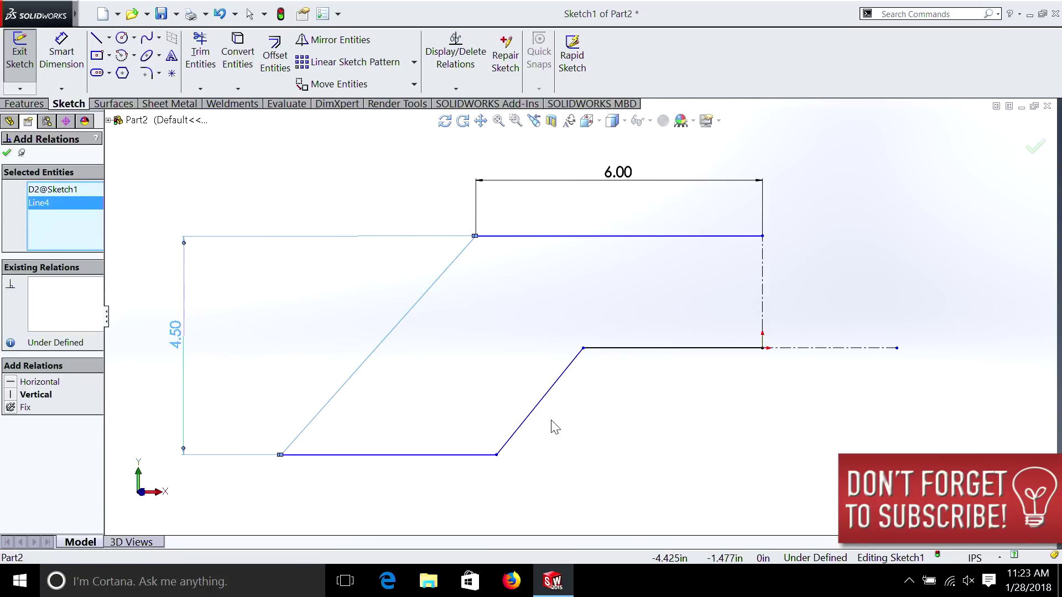
left_click(534, 419)
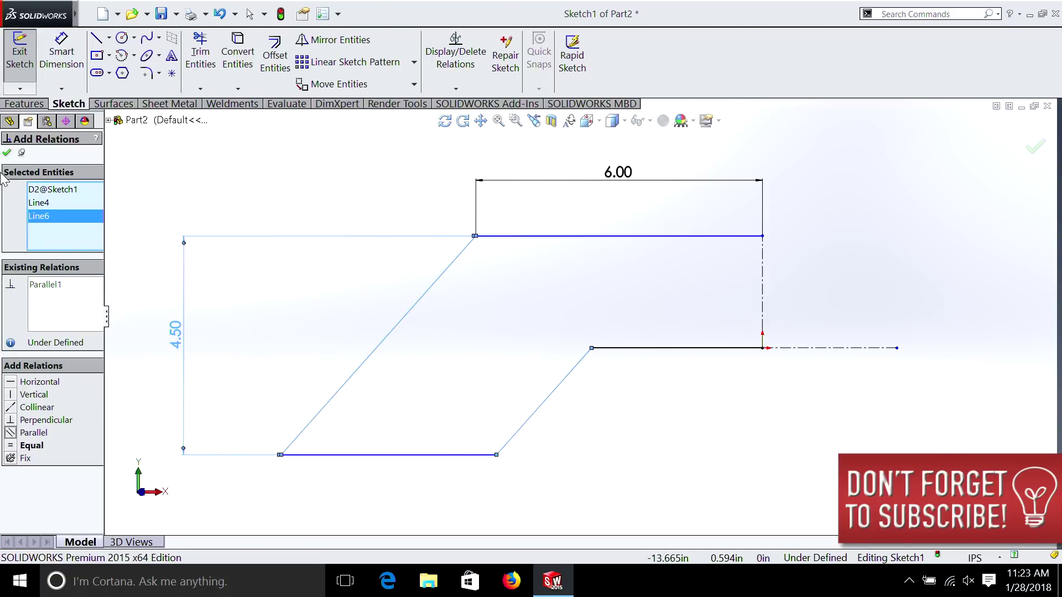
left_click(6, 154)
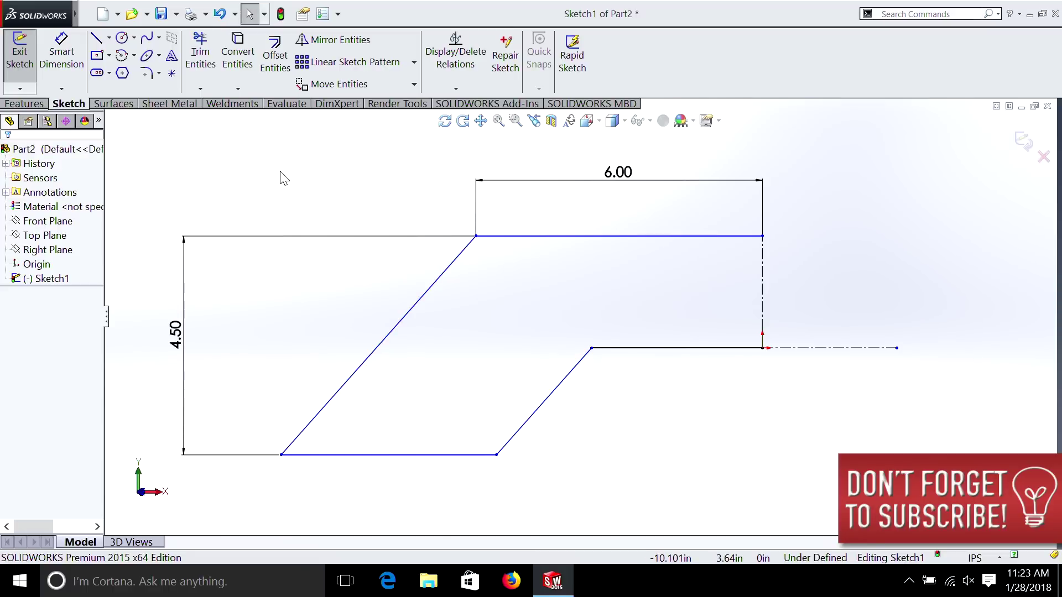
Dimension the horizontal distance from the vertical centerline to the lower end of the inner slanted line and set it to 5.5 in
left_click(61, 52)
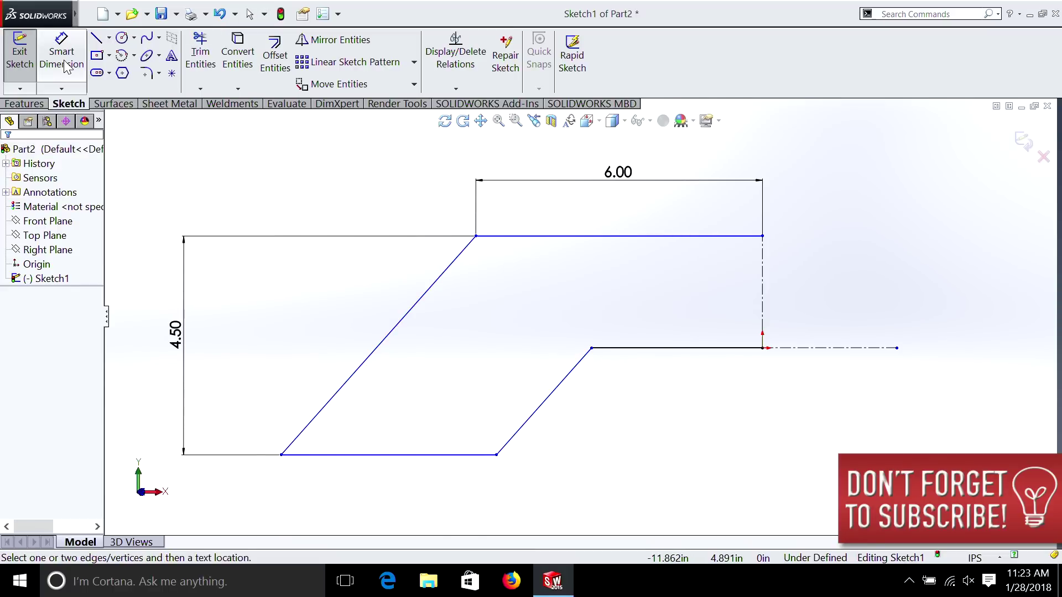
left_click(763, 279)
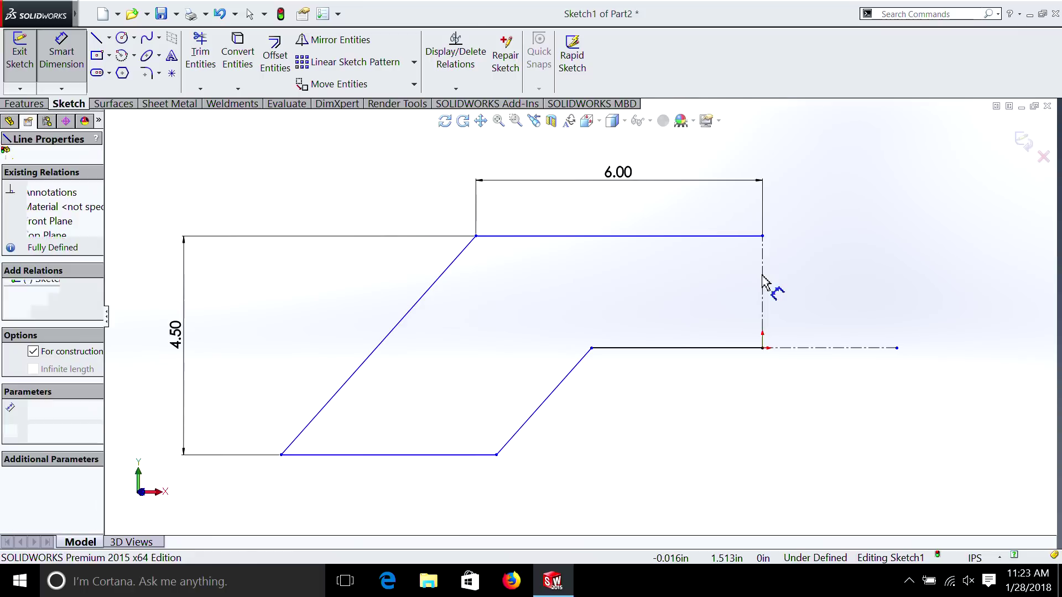
left_click(495, 456)
key("f")
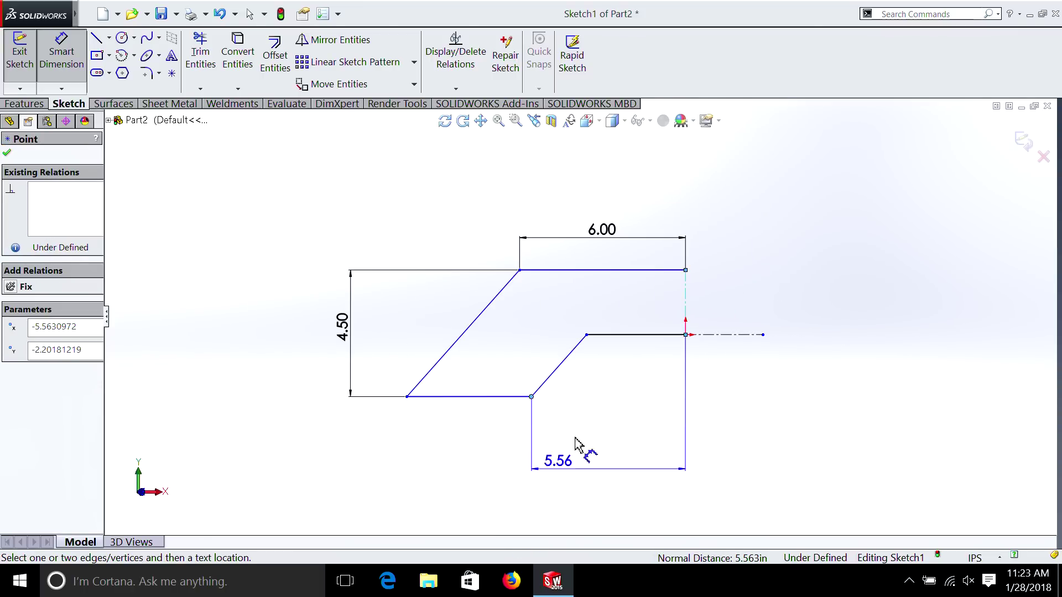
left_click(573, 483)
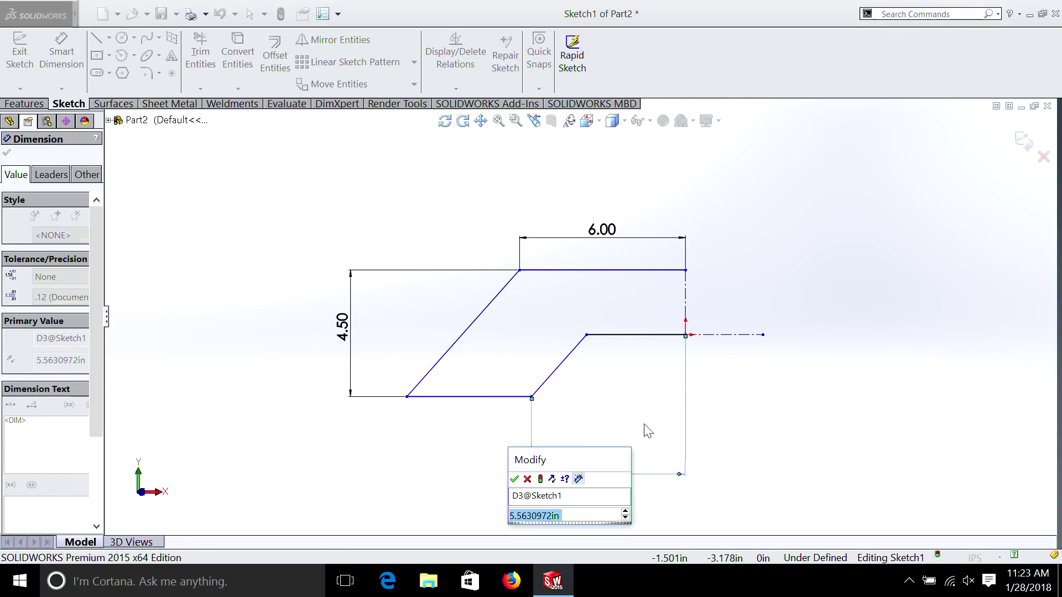
type("5.5")
left_click(514, 479)
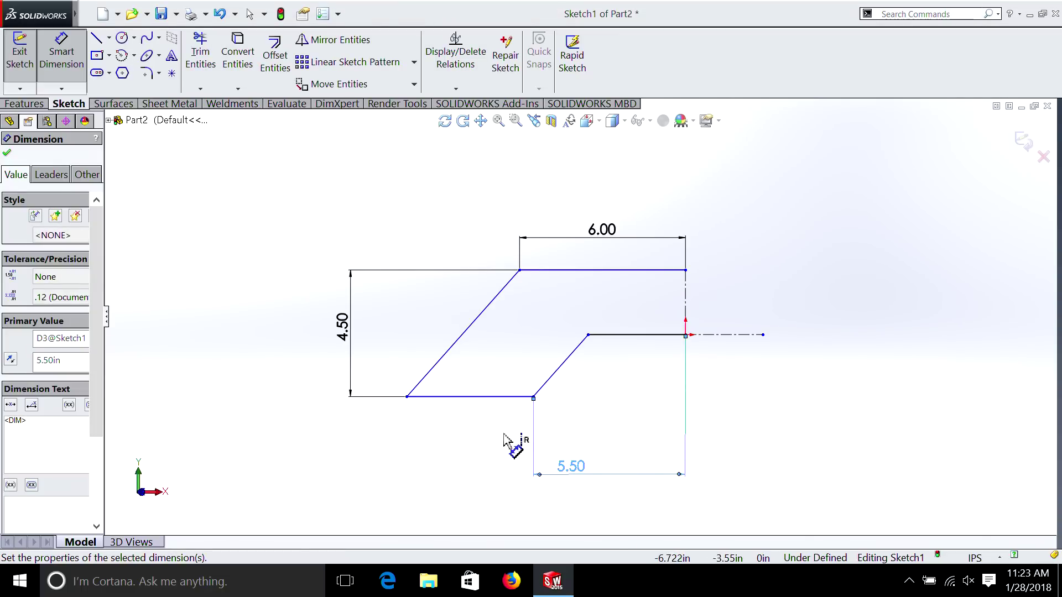
Dimension the profile's inner upper horizontal line and set its length to 3.5 in
left_click(612, 335)
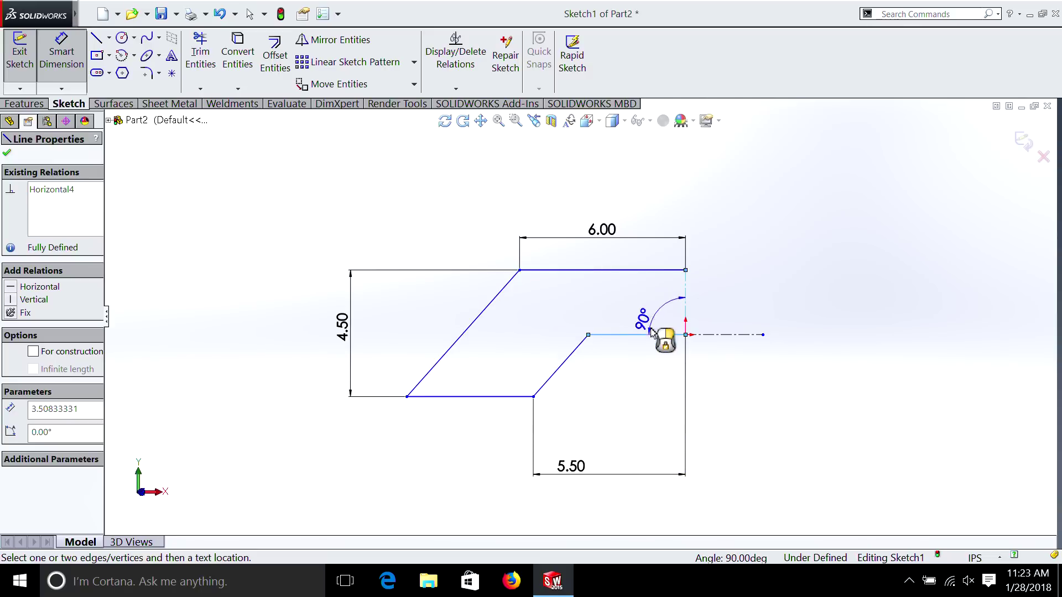
left_click(651, 378)
type("3.")
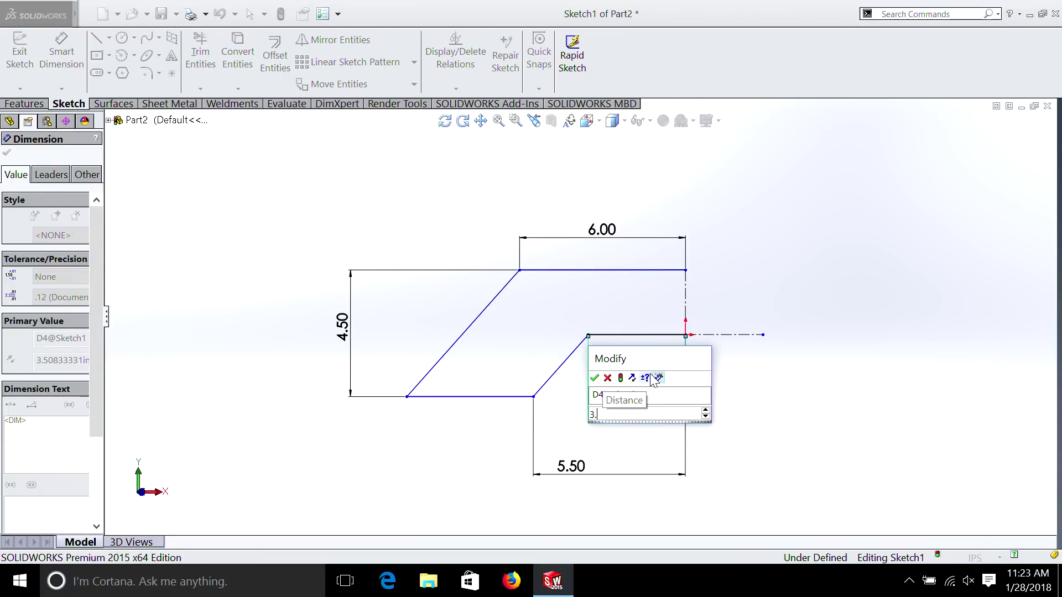
type("5")
key("Return")
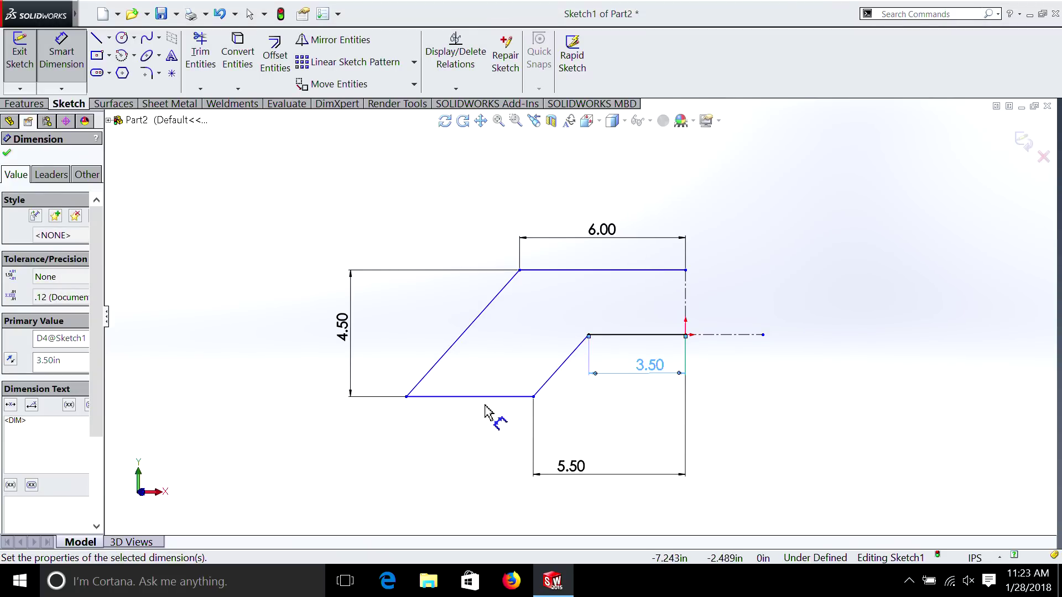
Dimension the horizontal distance from the profile's outermost lower corner to the vertical centerline and set it to 10 in
left_click(406, 397)
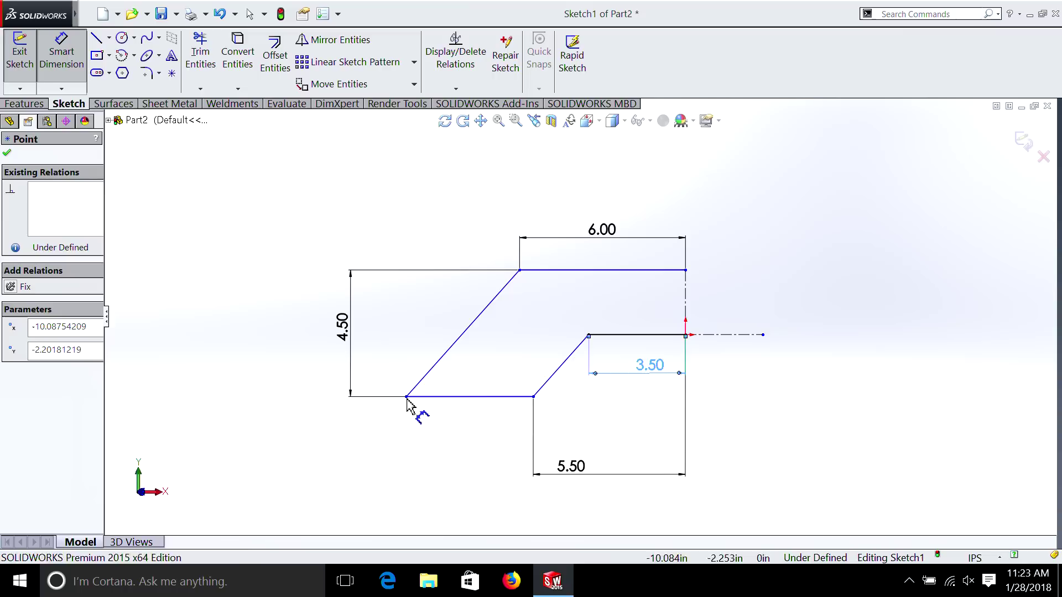
left_click(686, 299)
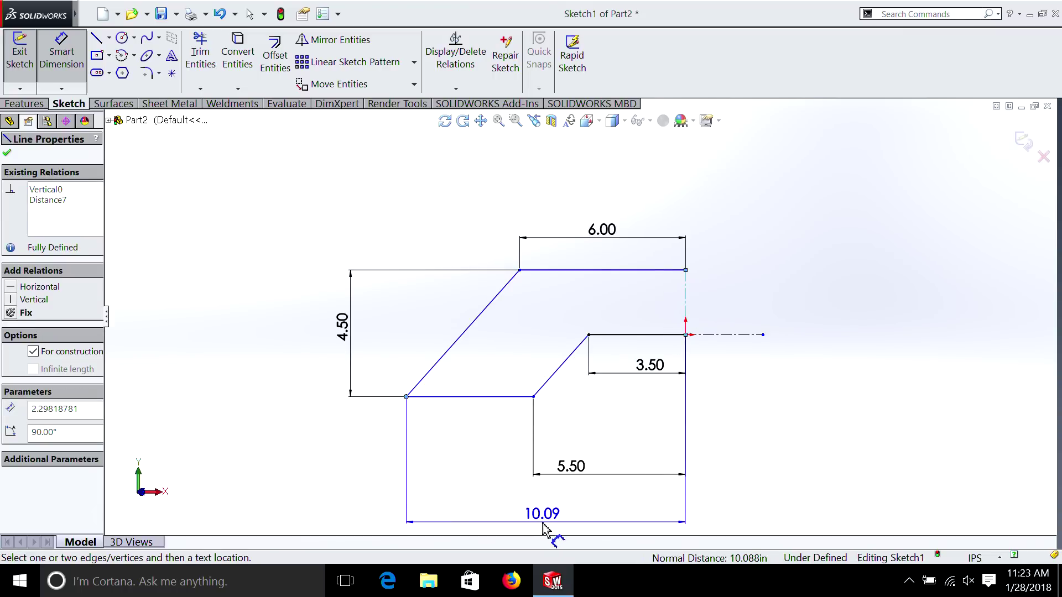
left_click(542, 528)
type("10.00in")
key("Return")
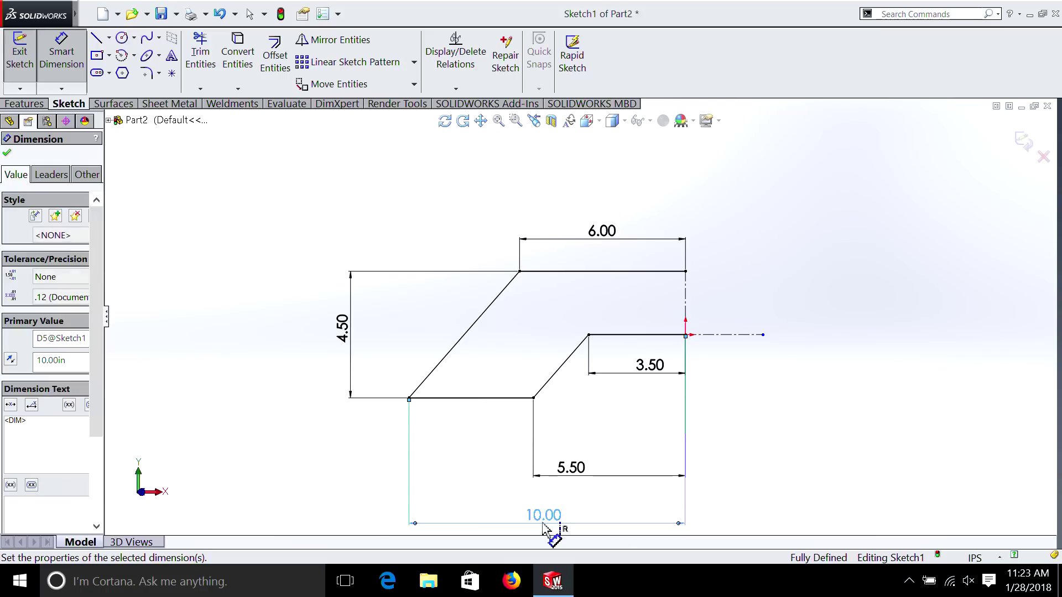
scroll(730, 448, "down", 2)
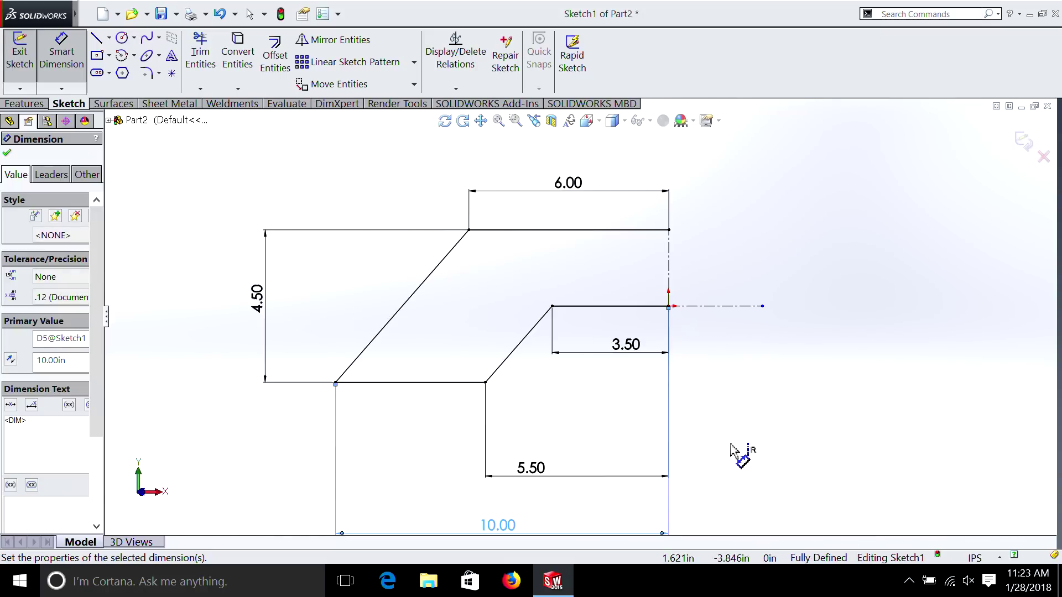
key("ctrl+Up")
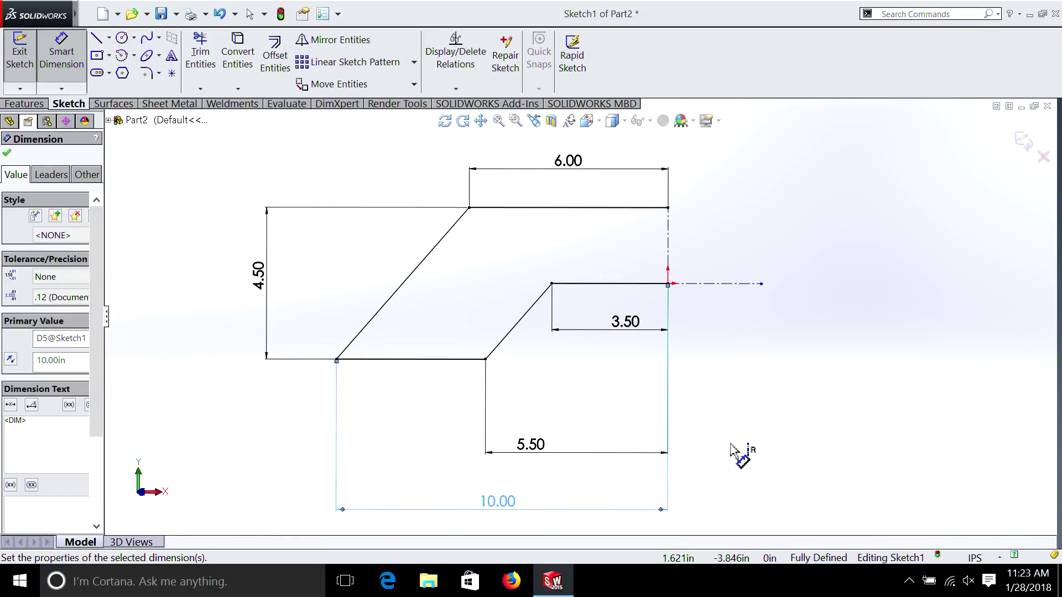
left_click(745, 460)
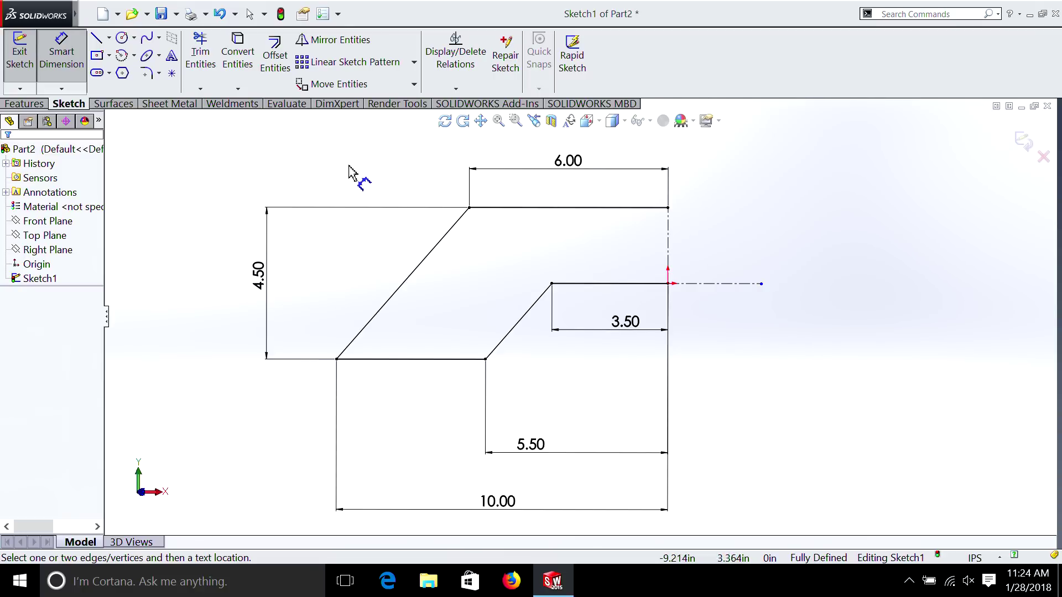
Mirror the profile's five solid lines about the vertical centerline, keeping the originals
left_click(331, 44)
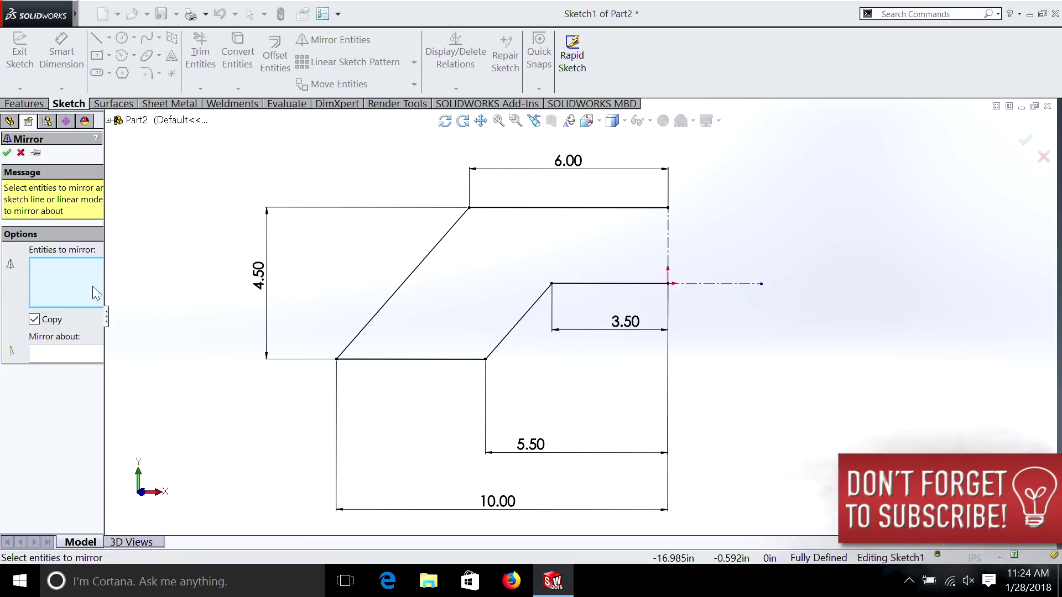
left_click(530, 209)
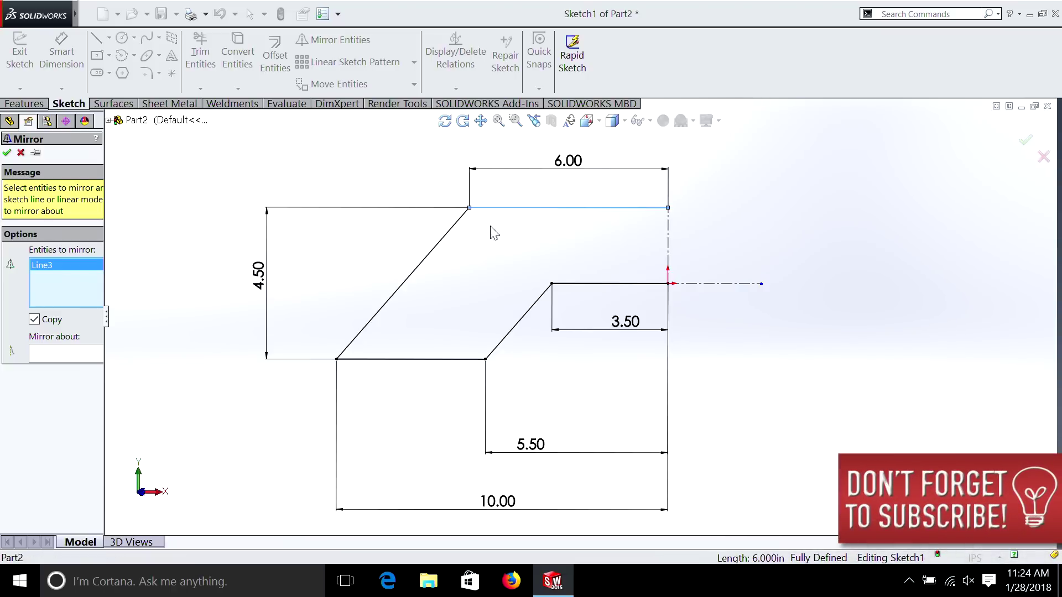
left_click(444, 241)
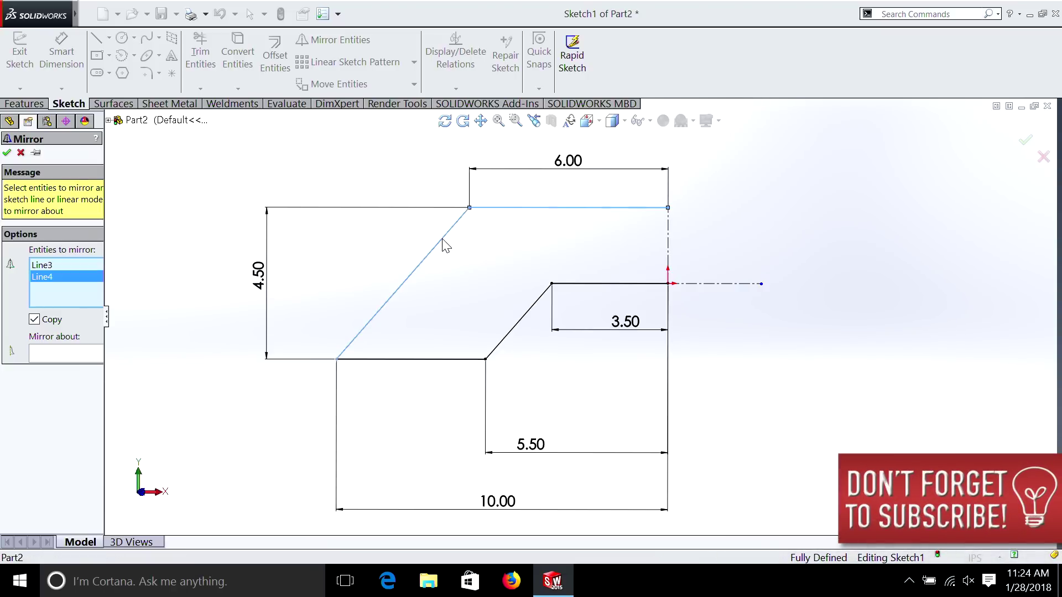
left_click(413, 360)
left_click(517, 333)
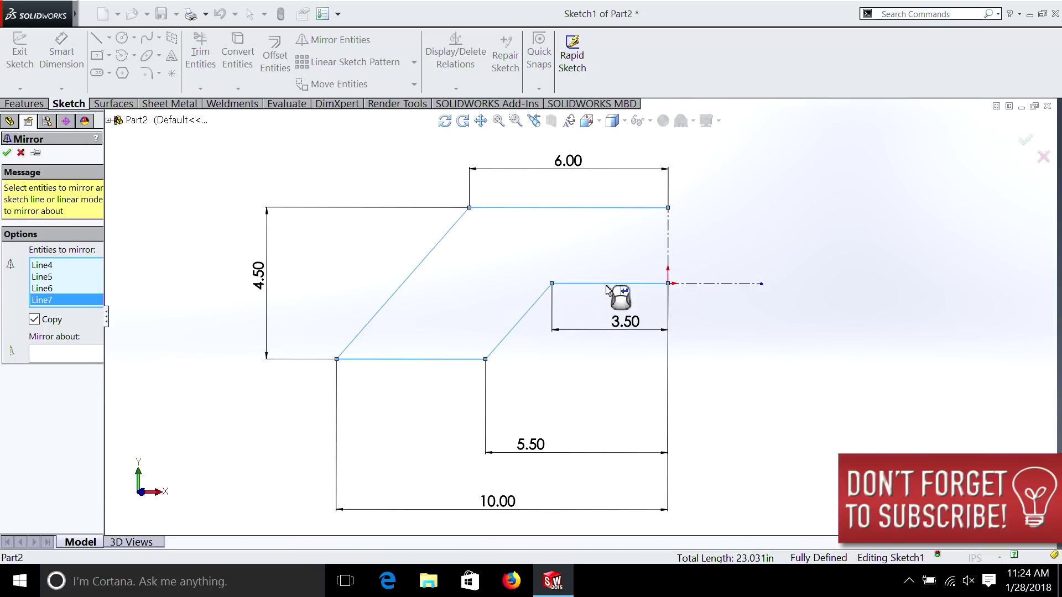
left_click(72, 354)
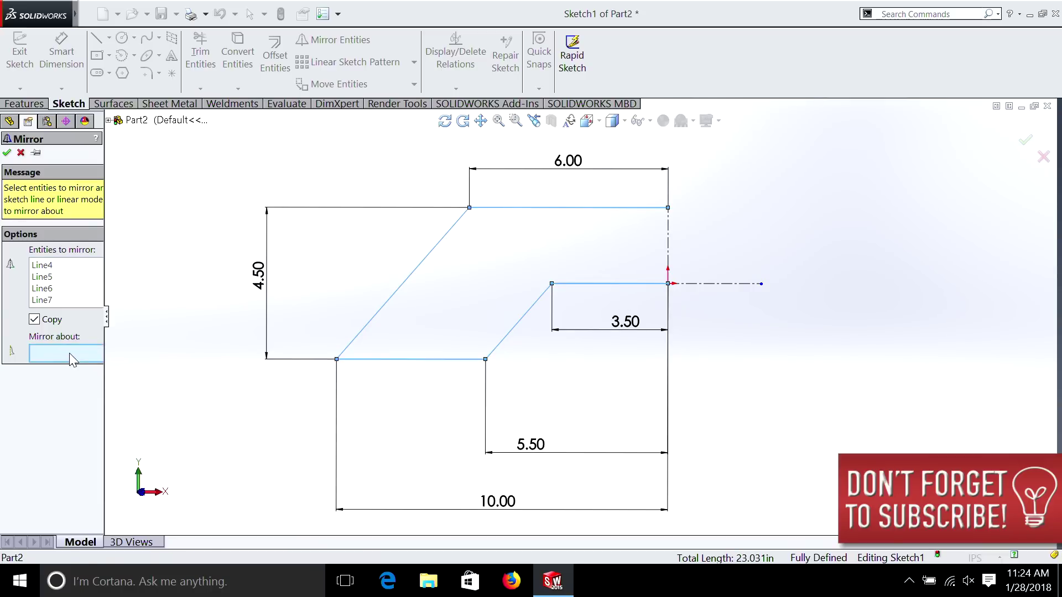
left_click(668, 232)
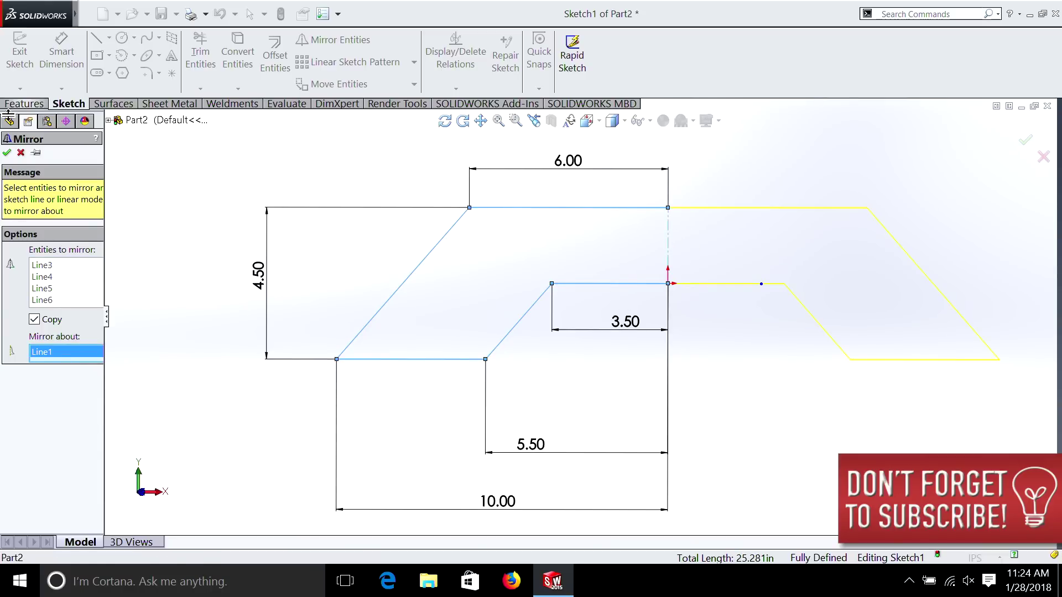
left_click(6, 152)
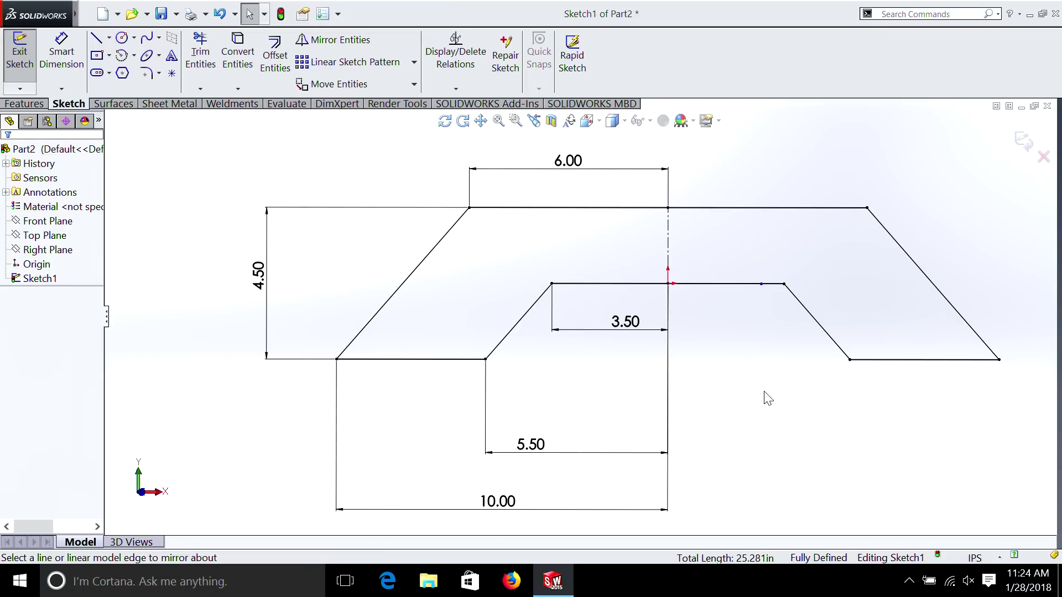
Extrude the mirrored profile from the sketch plane as a Blind boss with a depth of 0.5 in
key("z")
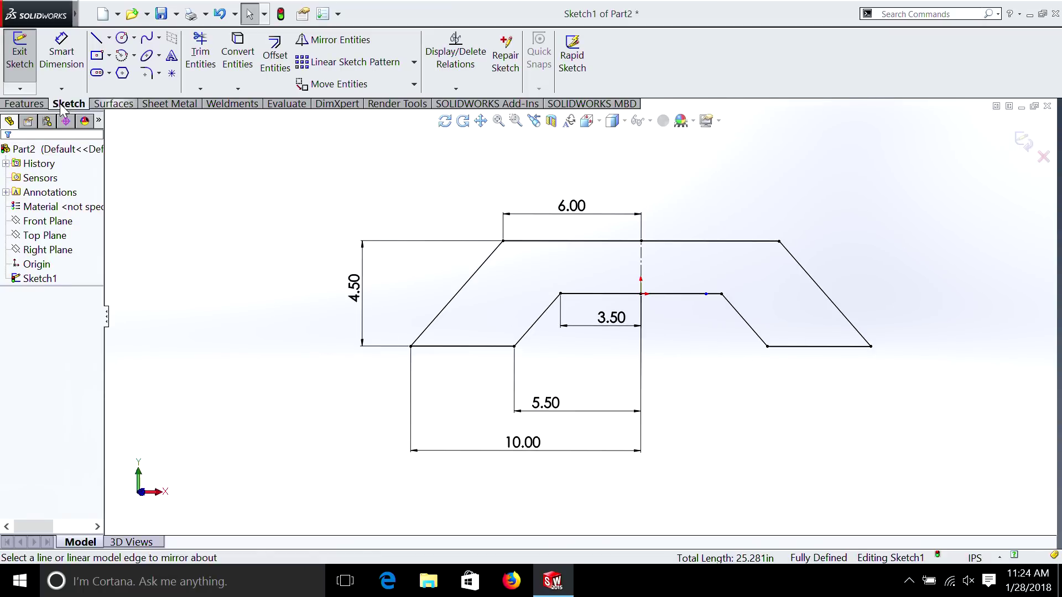
left_click(25, 104)
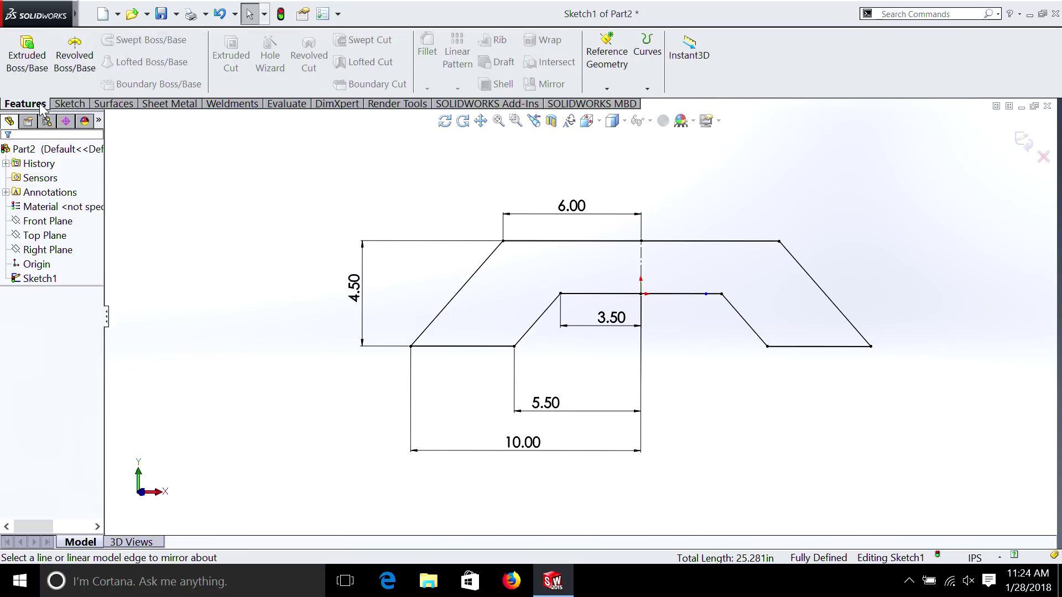
left_click(16, 66)
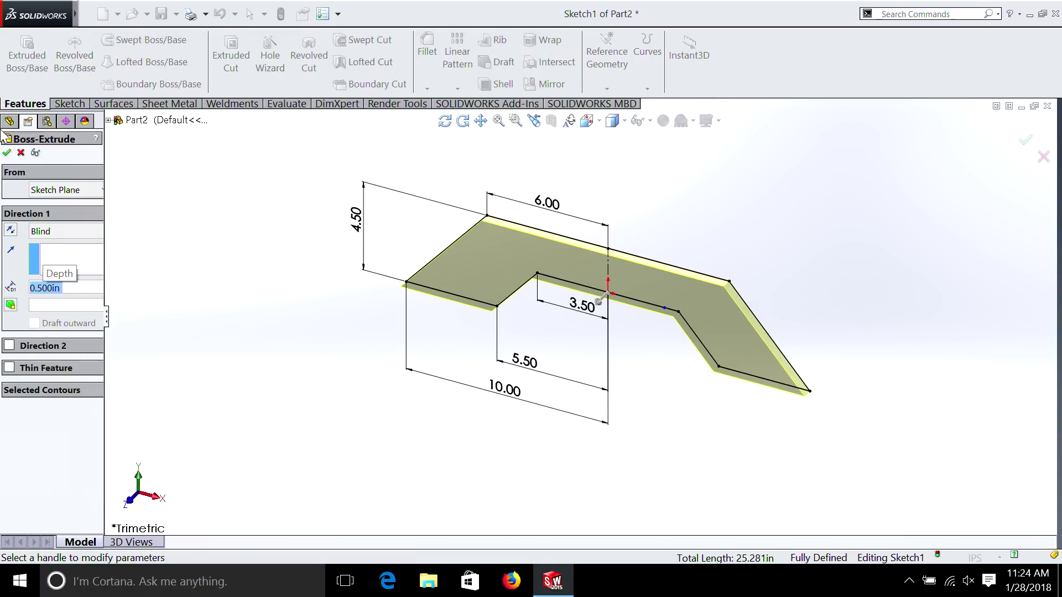
left_click(7, 153)
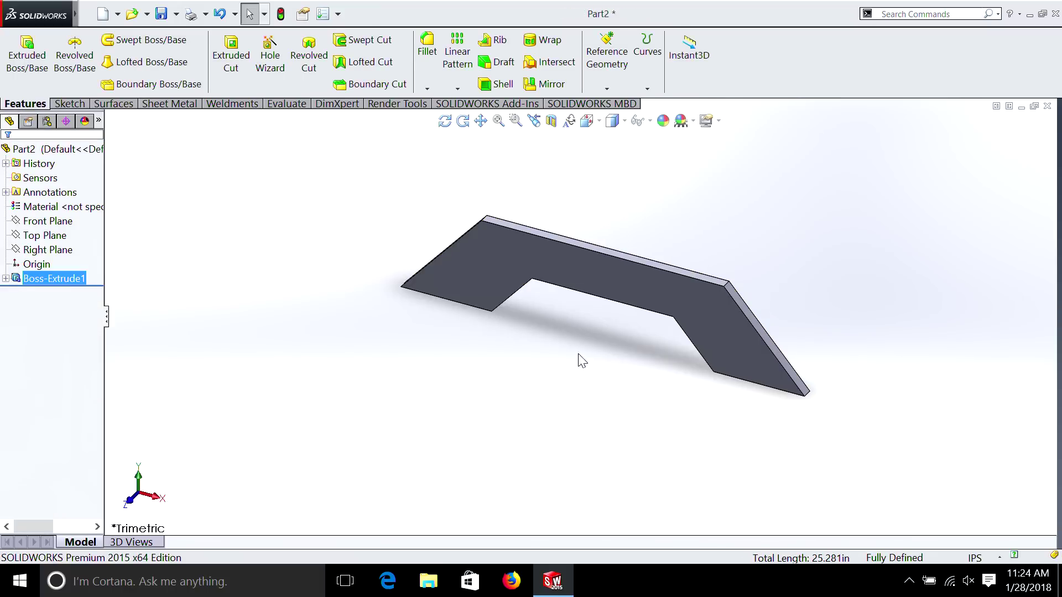
Start a new sketch on the plate's large front face and orient the view normal to it
key("Down")
key("Down")
key("Down")
key("Down")
key("Down")
key("Down")
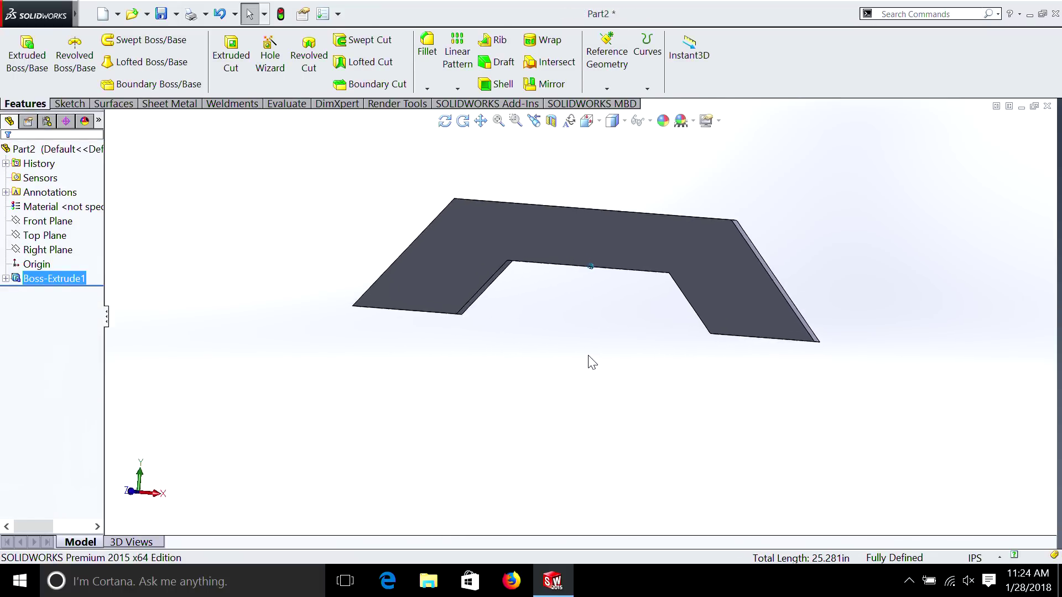
key("Up")
key("Up")
key("Up")
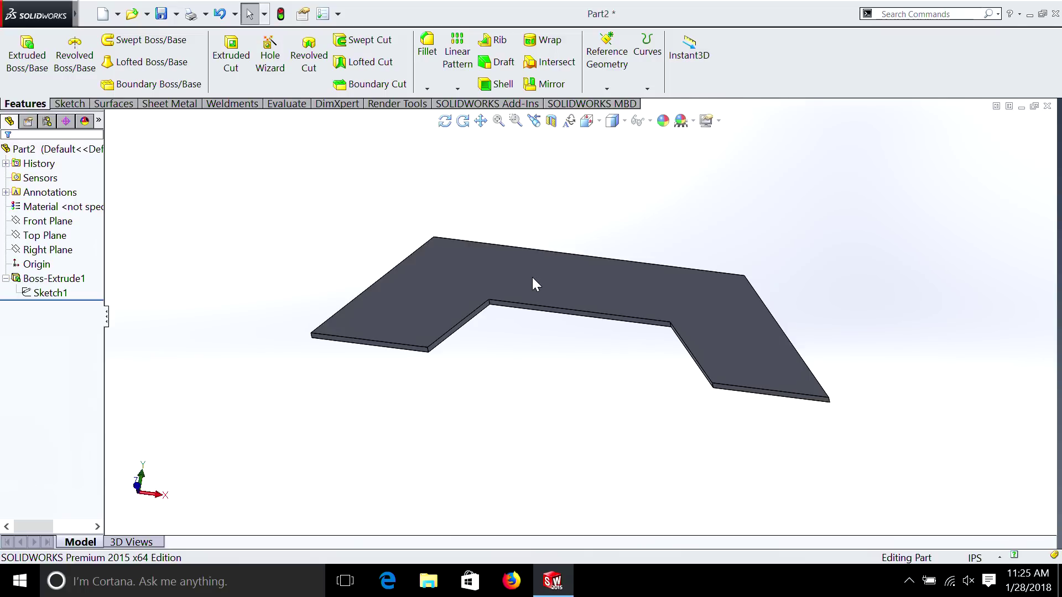
right_click(534, 284)
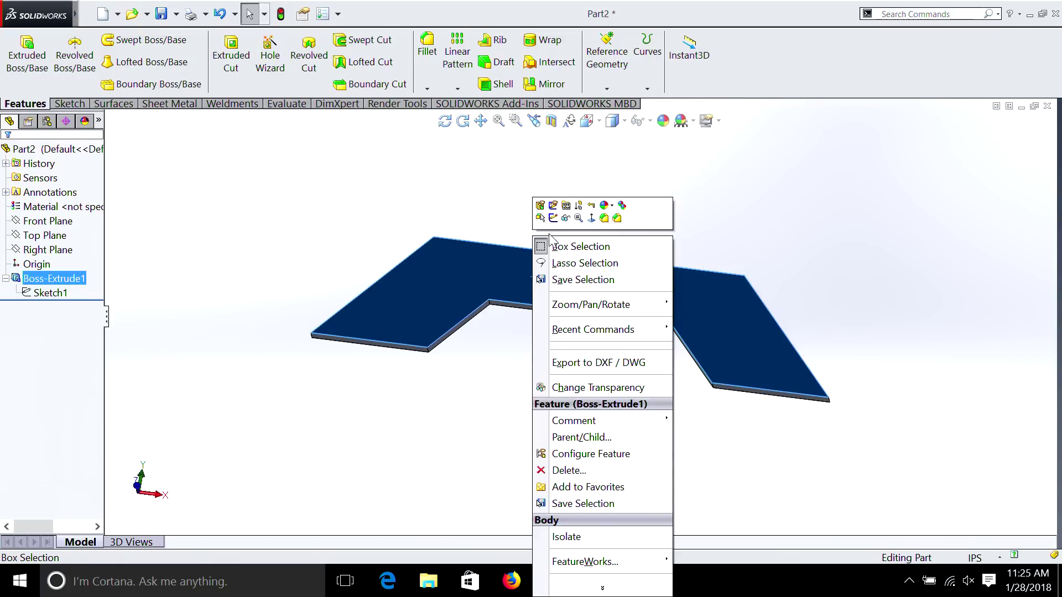
left_click(554, 217)
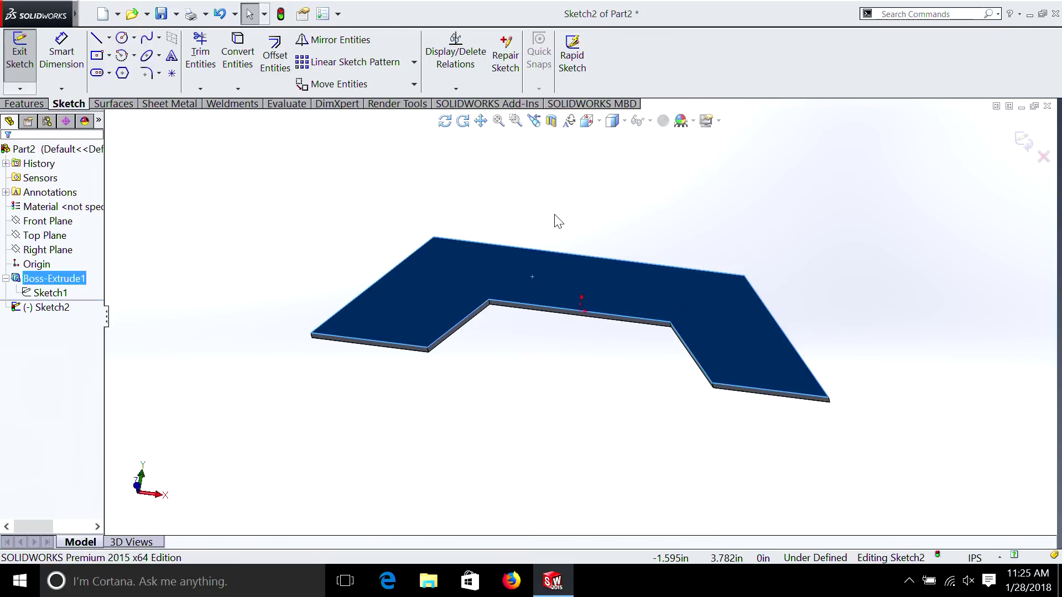
right_click(53, 307)
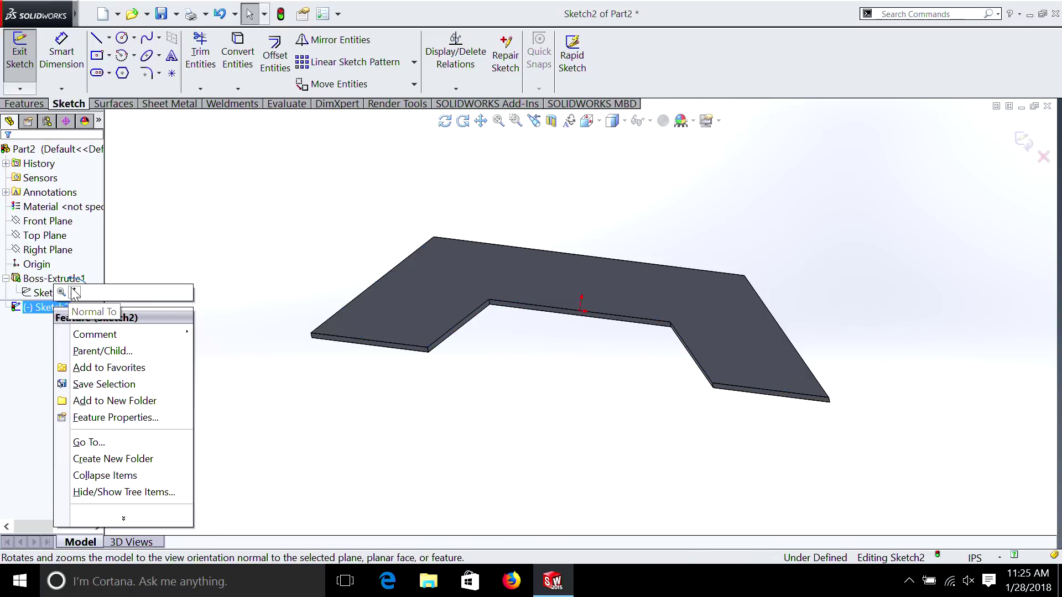
left_click(73, 288)
scroll(585, 320, "down", 5)
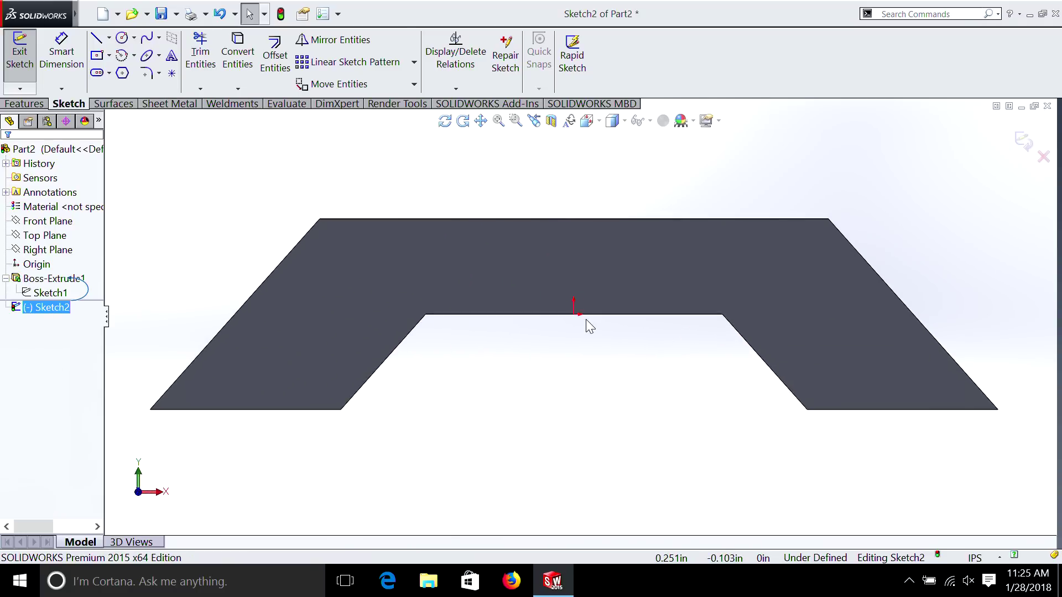
Draw a vertical centerline from the origin up to the midpoint of the plate's upper edge
left_click(109, 38)
left_click(128, 70)
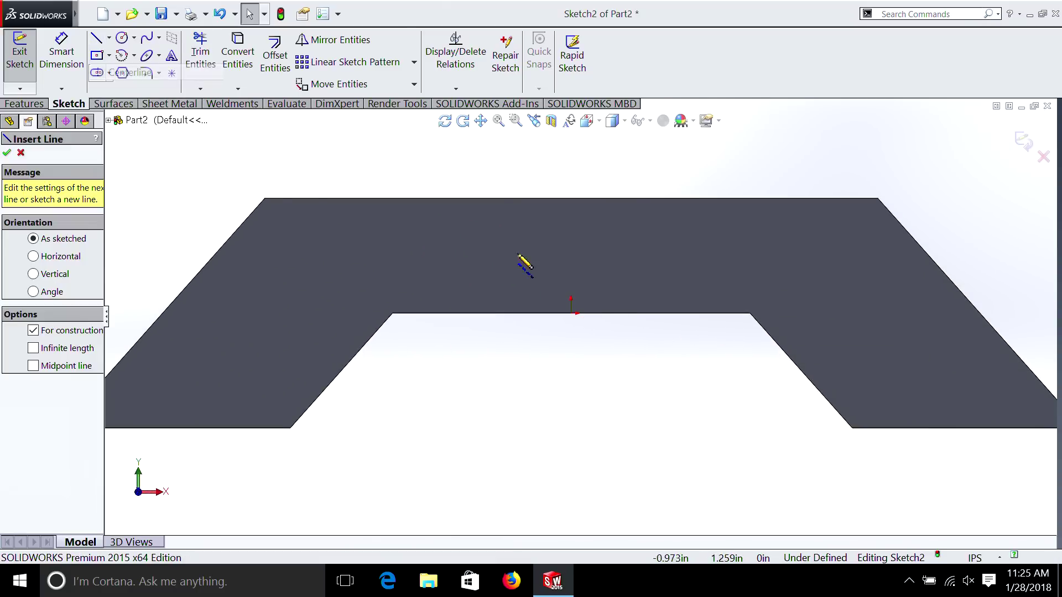
left_click(570, 314)
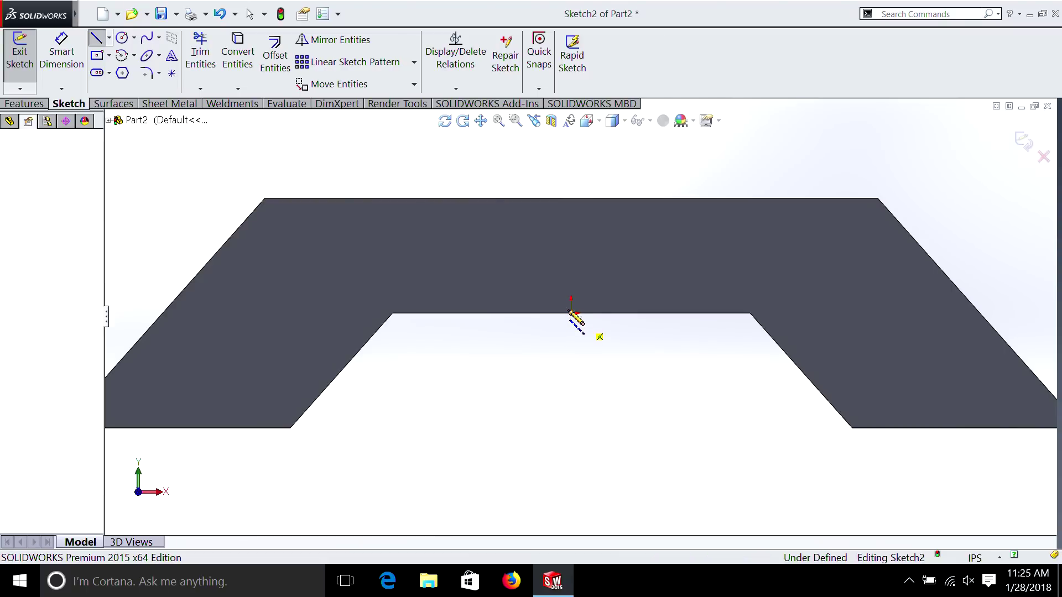
left_click(570, 197)
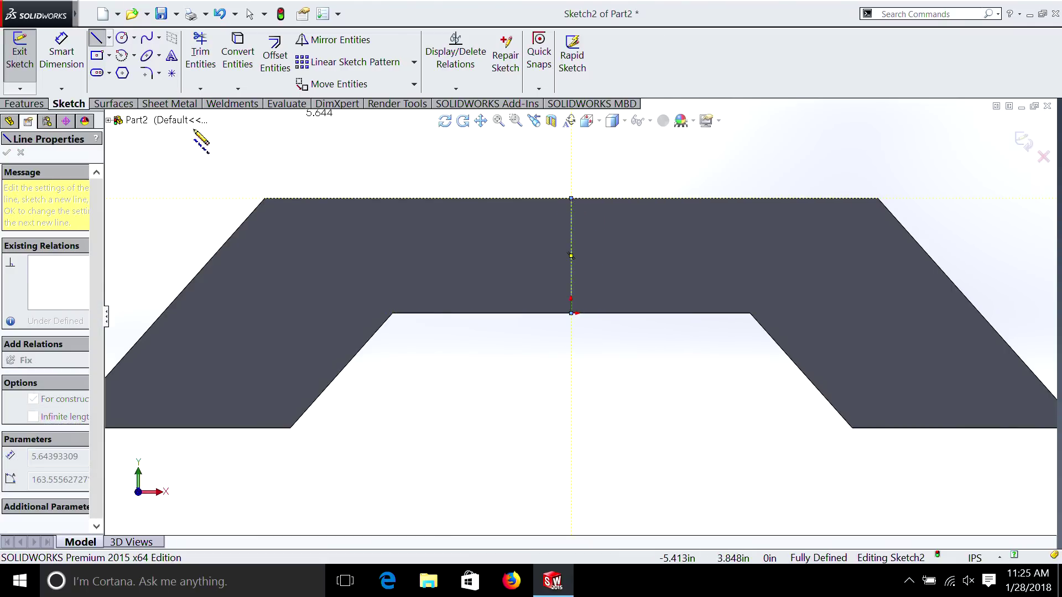
key("Escape")
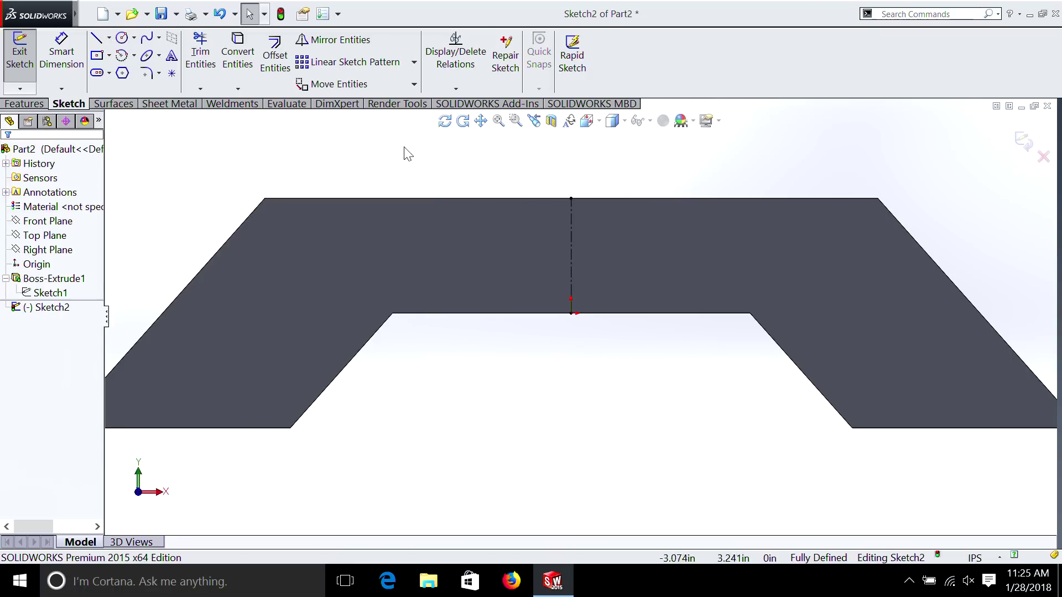
Draw a horizontal centerline from the vertical centerline's midpoint leftward past the plate's outer slanted edge
left_click(109, 37)
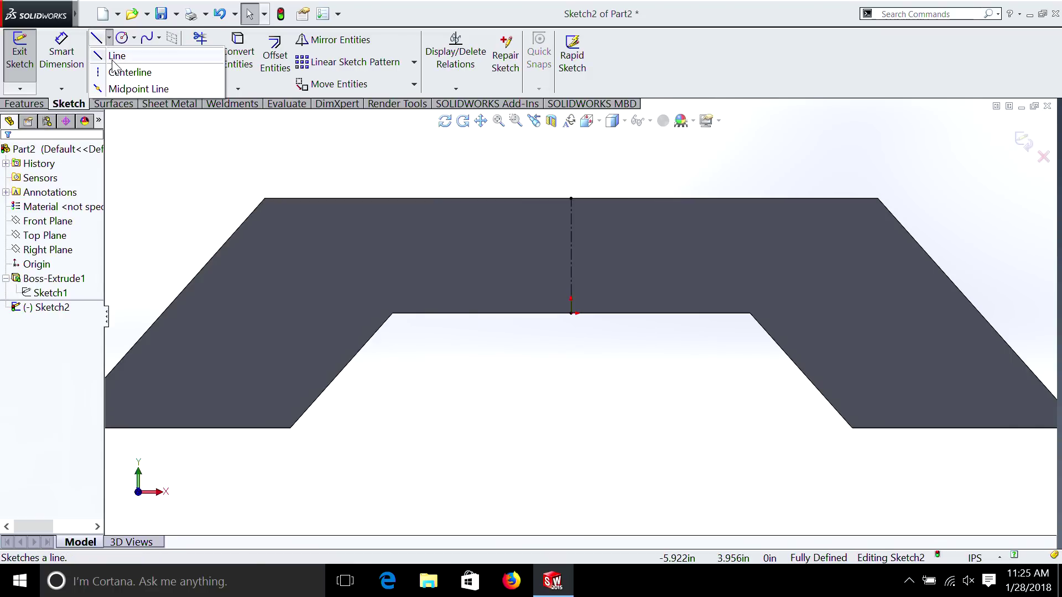
left_click(119, 68)
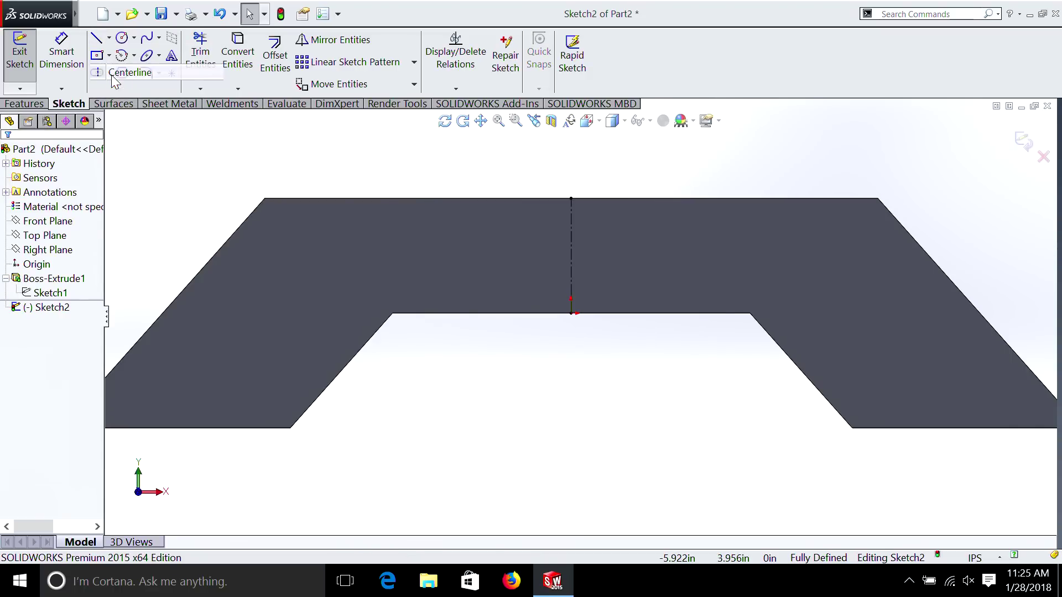
left_click(570, 255)
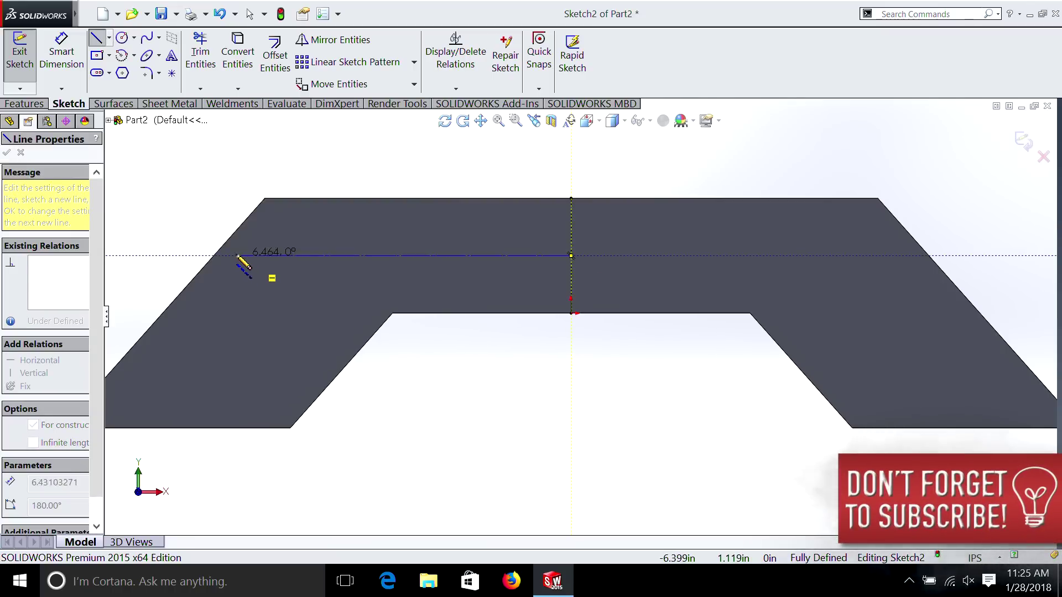
left_click(161, 256)
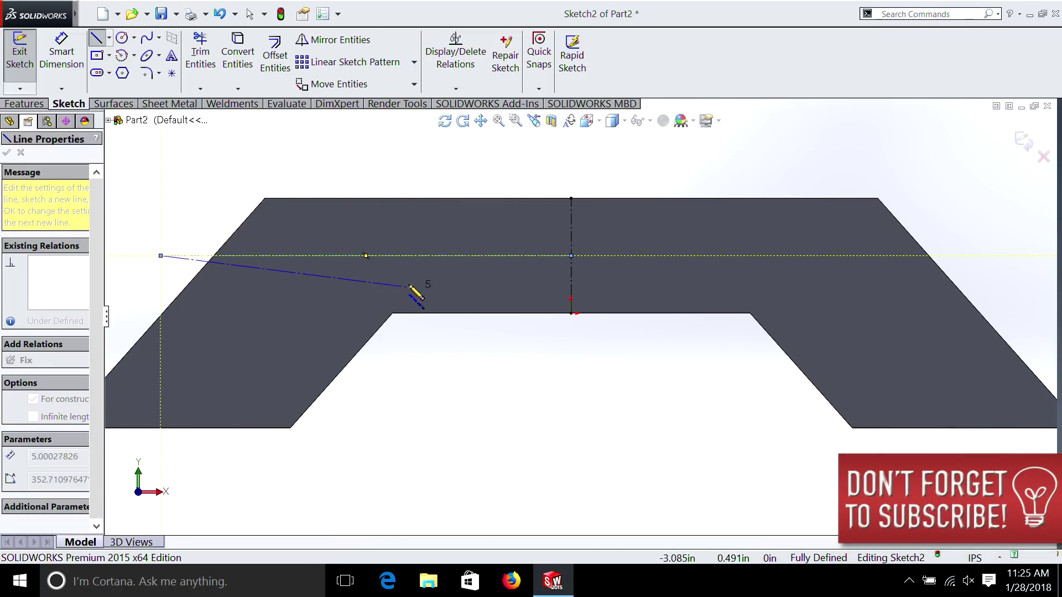
key("Escape")
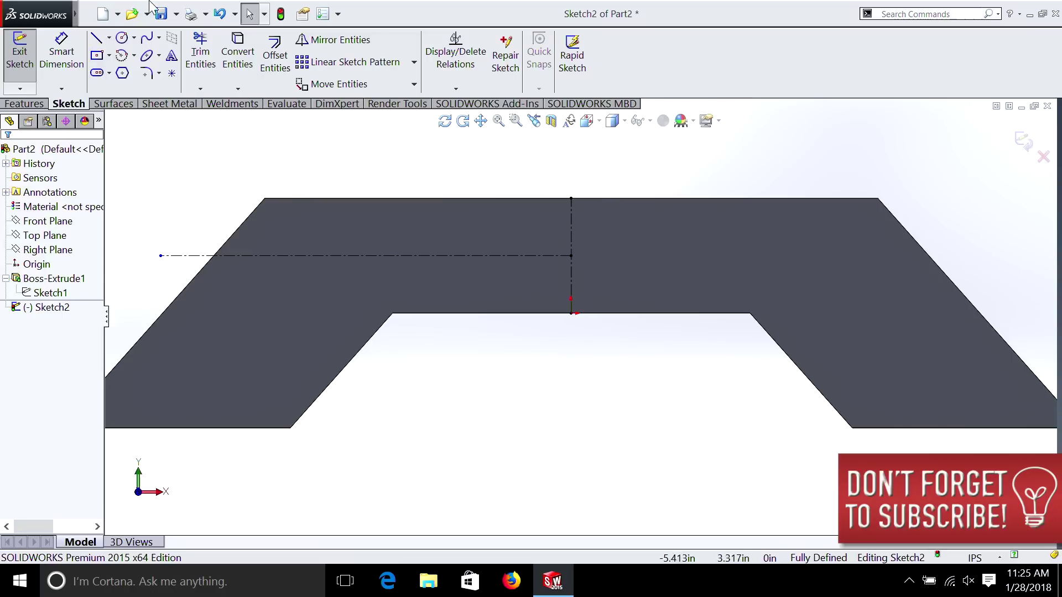
Draw a horizontal centerline about 8.39 in long from the vertical centerline's midpoint rightward past the plate's outer slanted edge
left_click(110, 37)
left_click(127, 72)
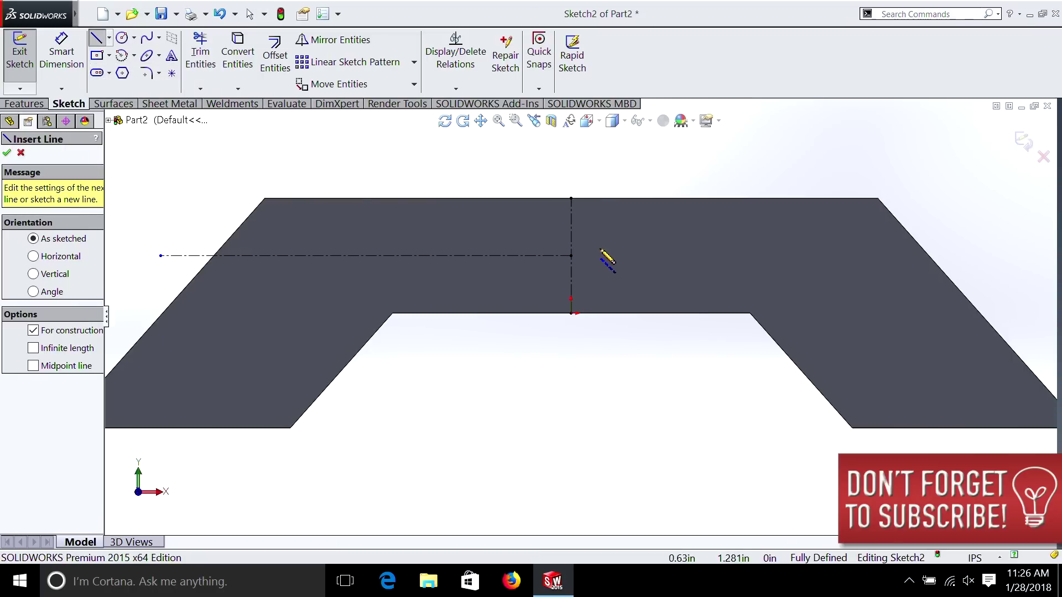
left_click(571, 255)
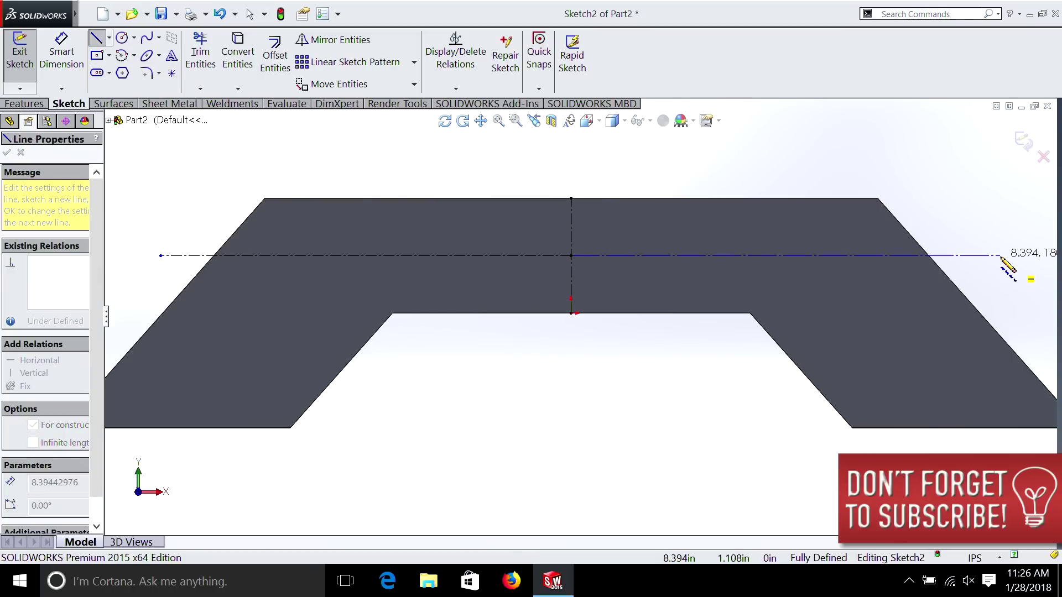
double_click(999, 255)
key("Escape")
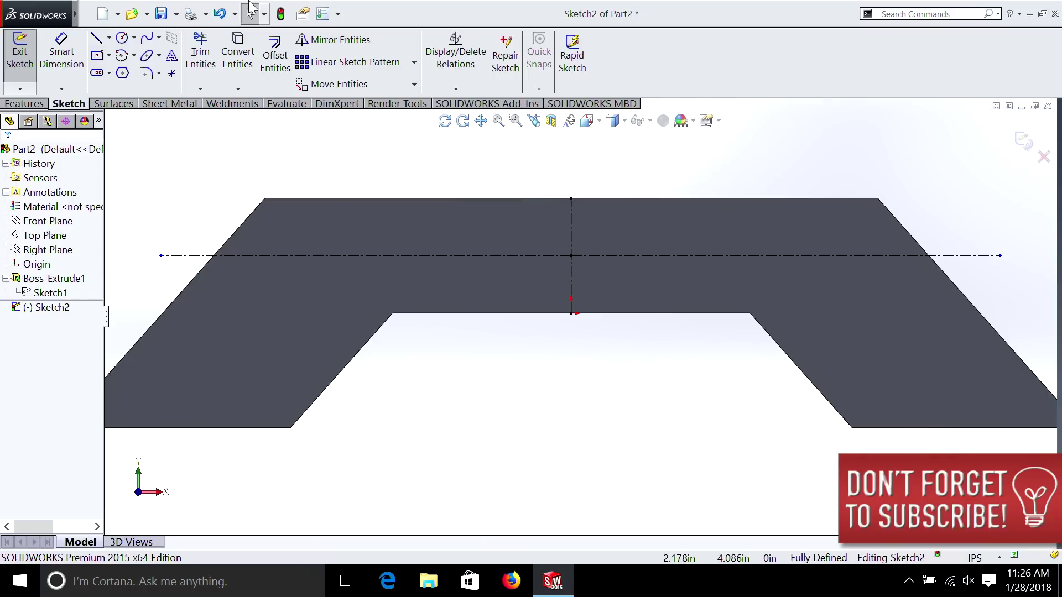
Sketch a circle about 1.30 in in diameter, centered where the vertical and horizontal centerlines meet
left_click(123, 38)
left_click(571, 256)
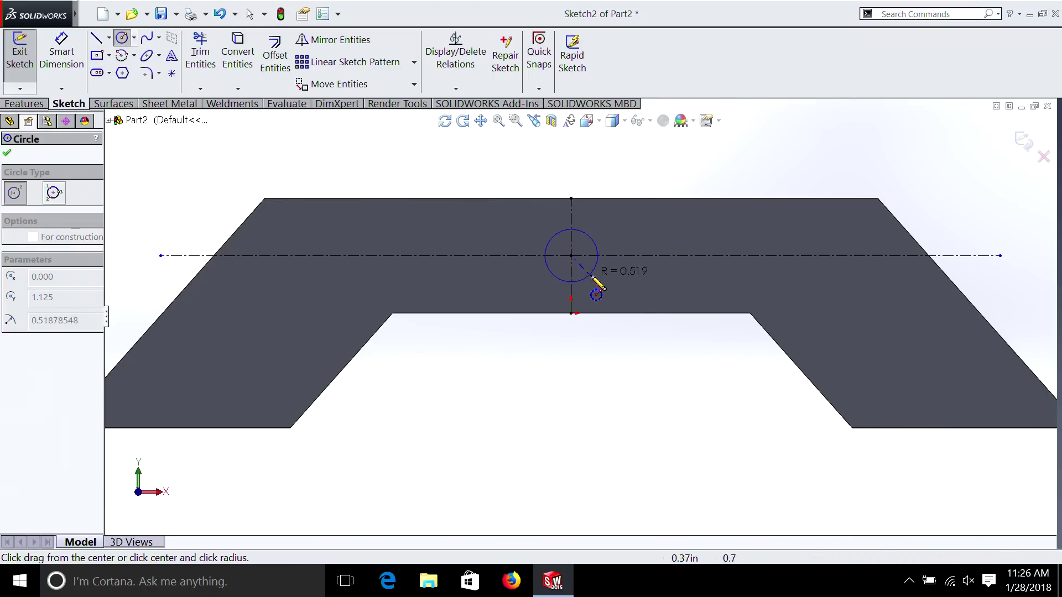
left_click(595, 280)
Dimension the central circle's diameter as 1 in
left_click(42, 48)
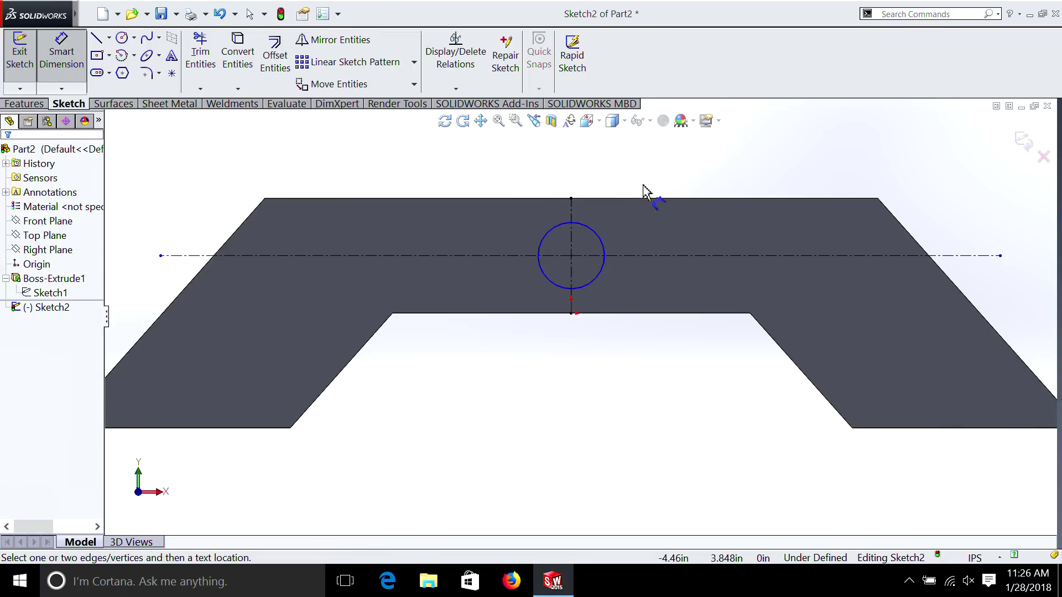
left_click(602, 243)
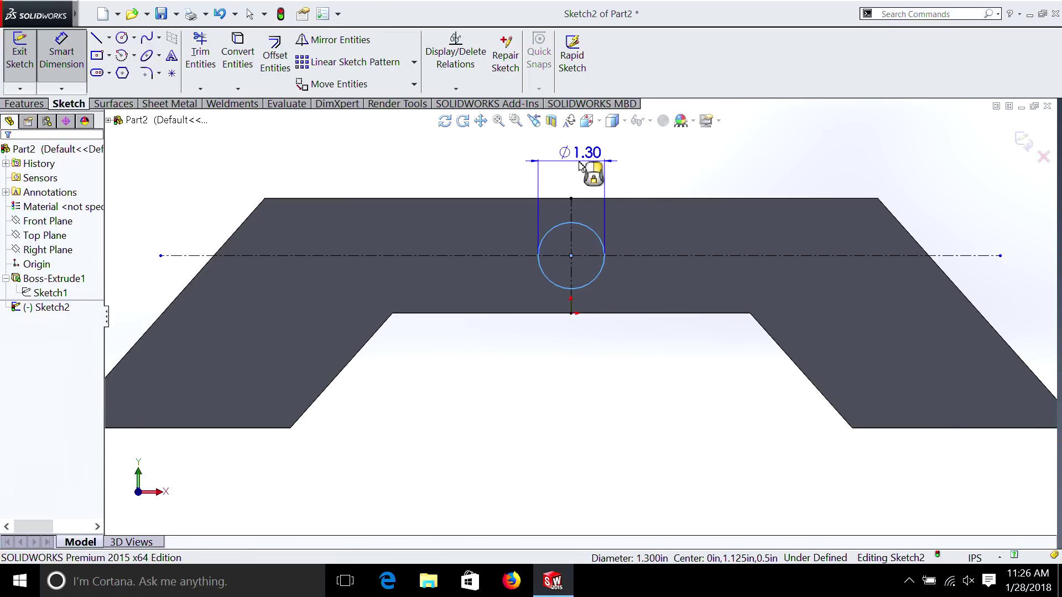
left_click(580, 166)
type("1")
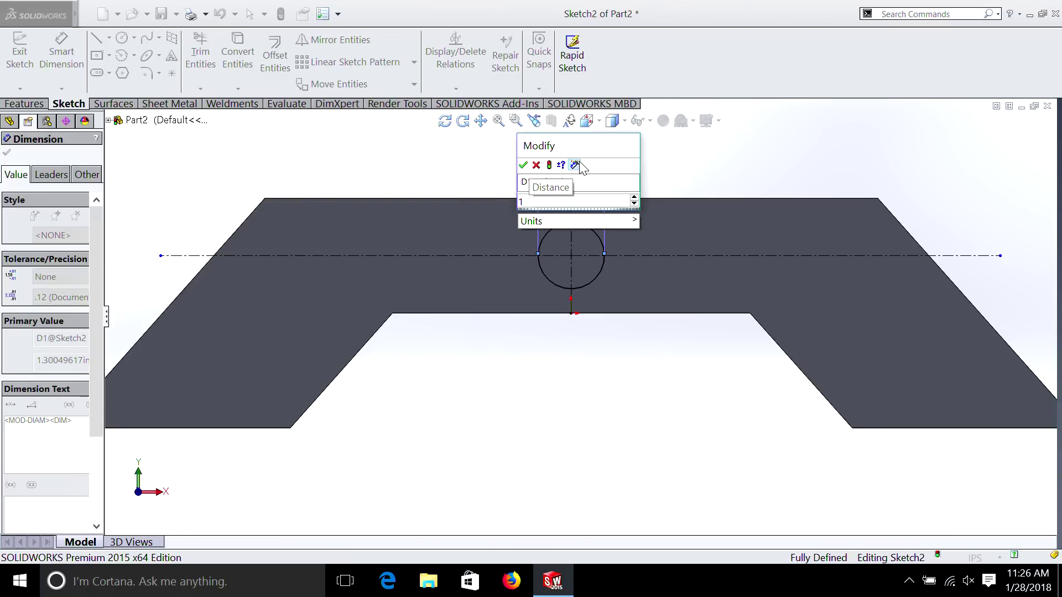
key("Return")
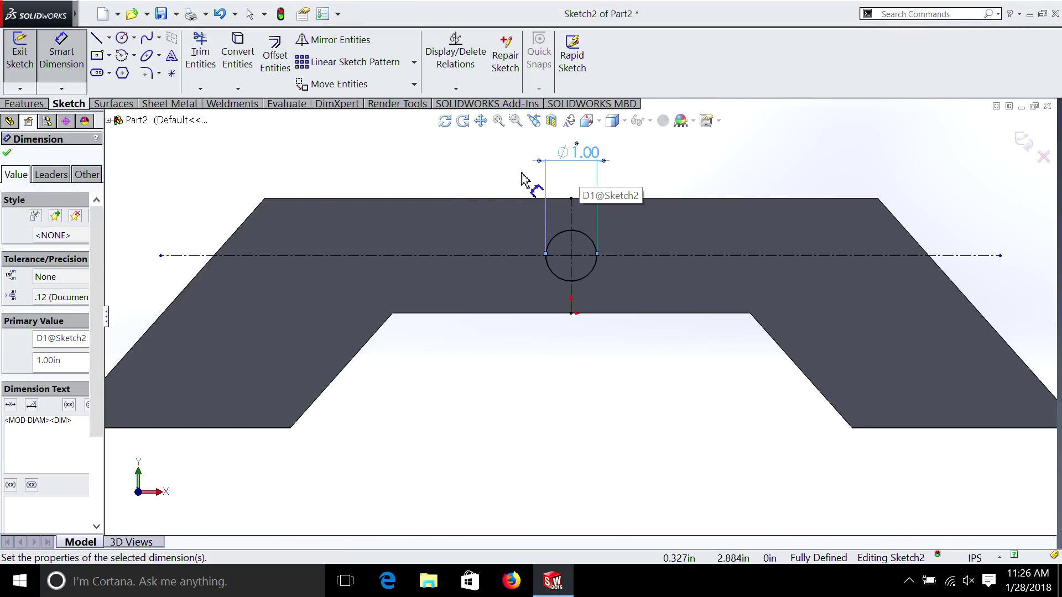
left_click(456, 168)
Sketch two circles on the horizontal centerline left of the central circle, with radii of about 0.51 in and 0.62 in
left_click(109, 37)
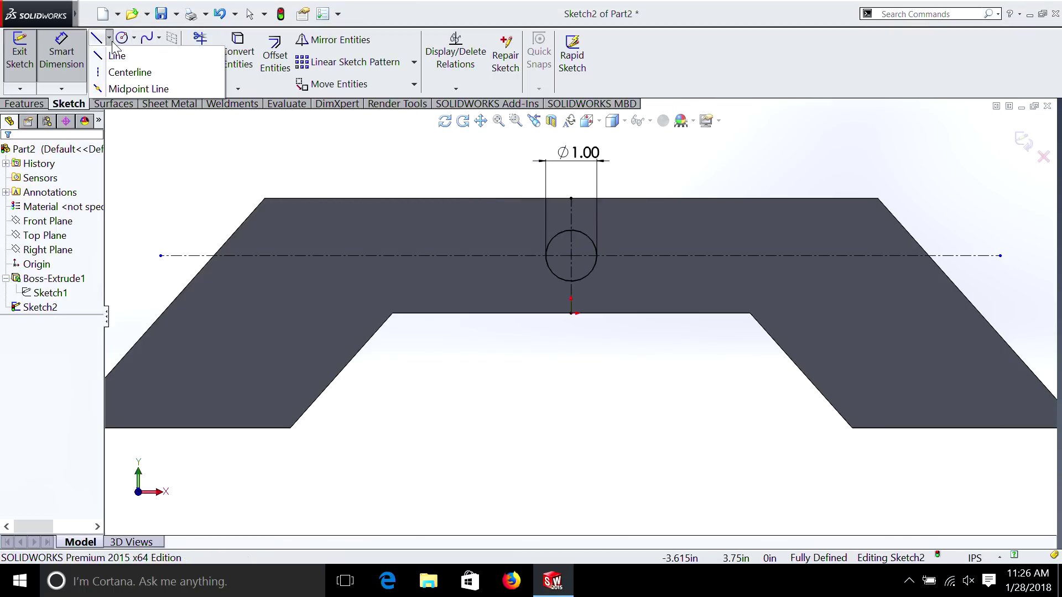
left_click(125, 70)
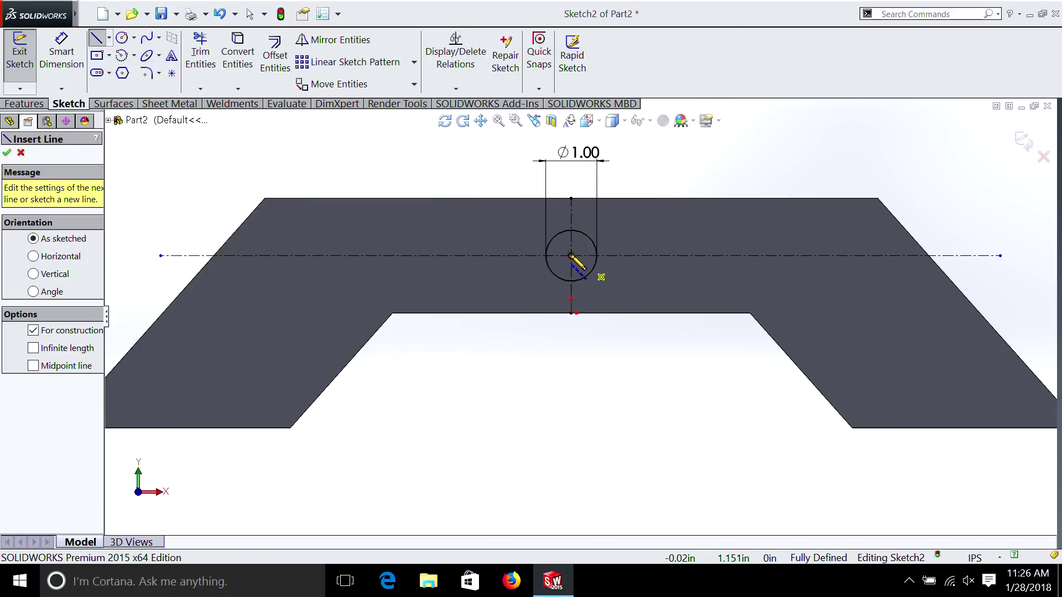
left_click(122, 38)
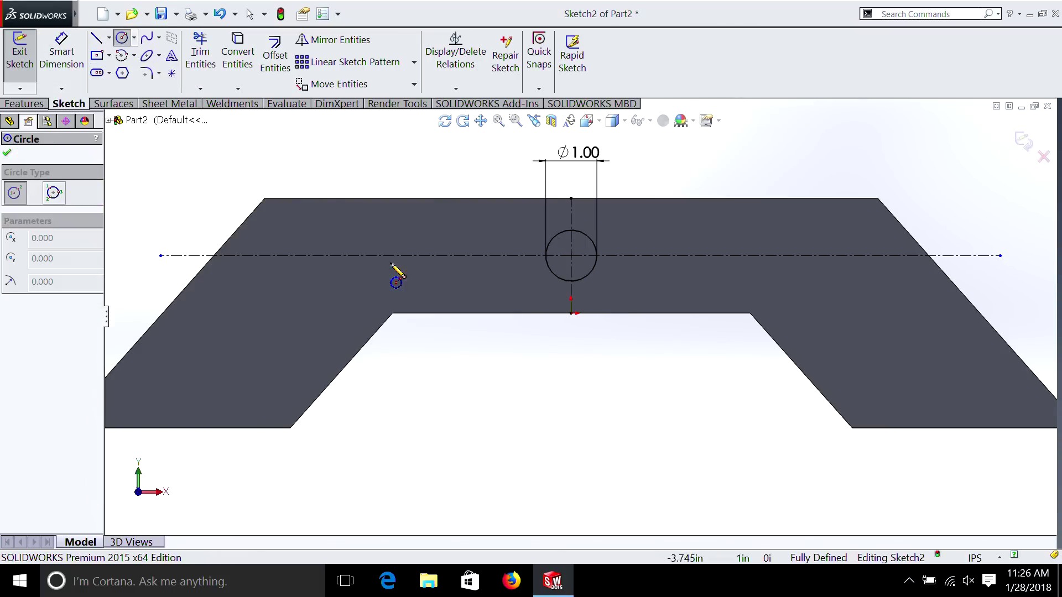
left_click_drag(420, 258, 439, 271)
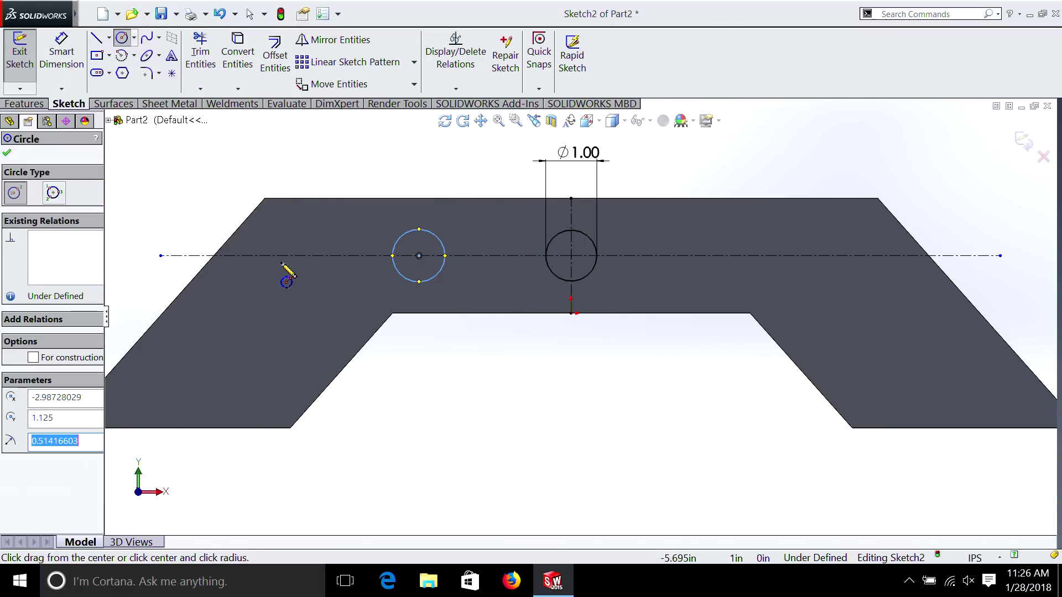
left_click_drag(308, 256, 329, 278)
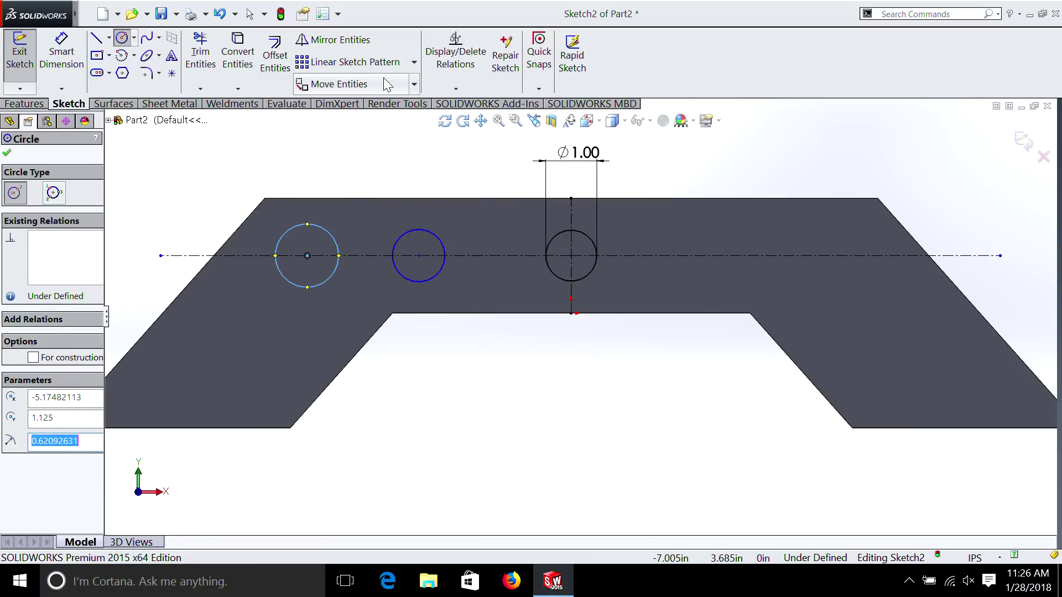
Add an Equal relation between the two left circles and the central circle
left_click(456, 90)
left_click(457, 121)
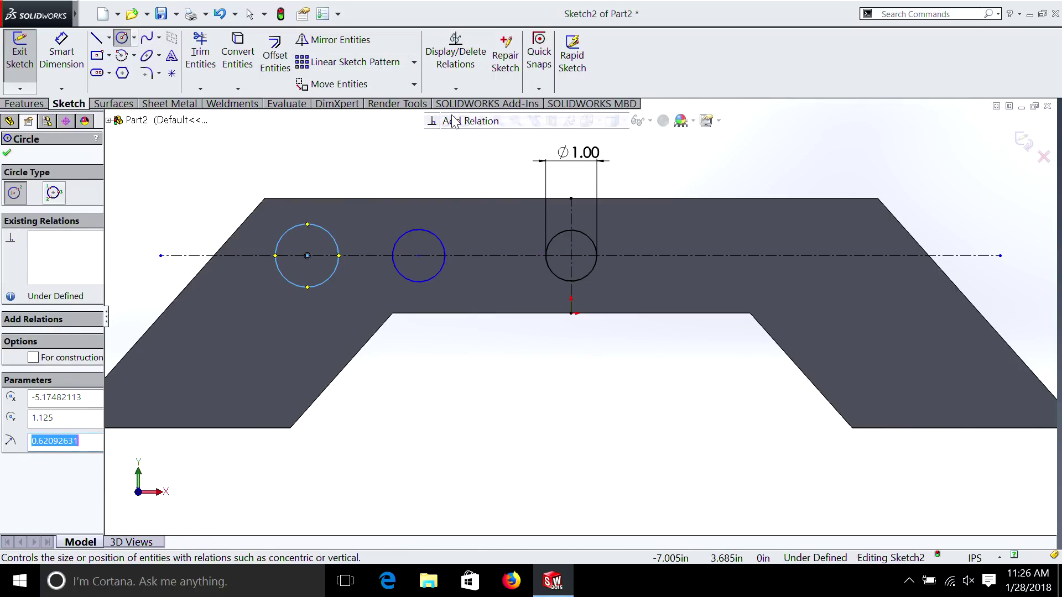
left_click(426, 231)
left_click(555, 235)
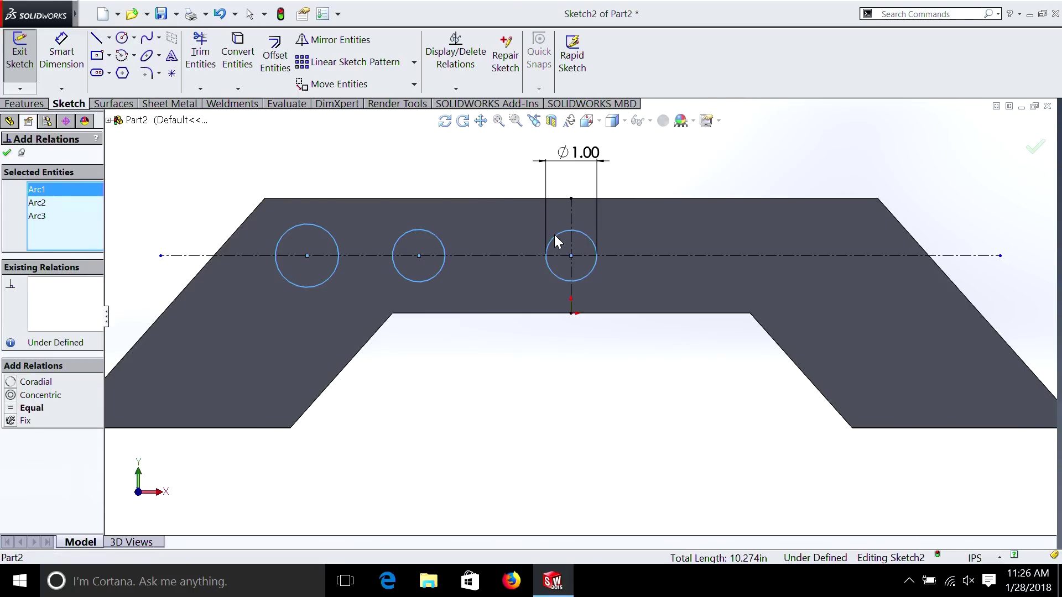
left_click(12, 409)
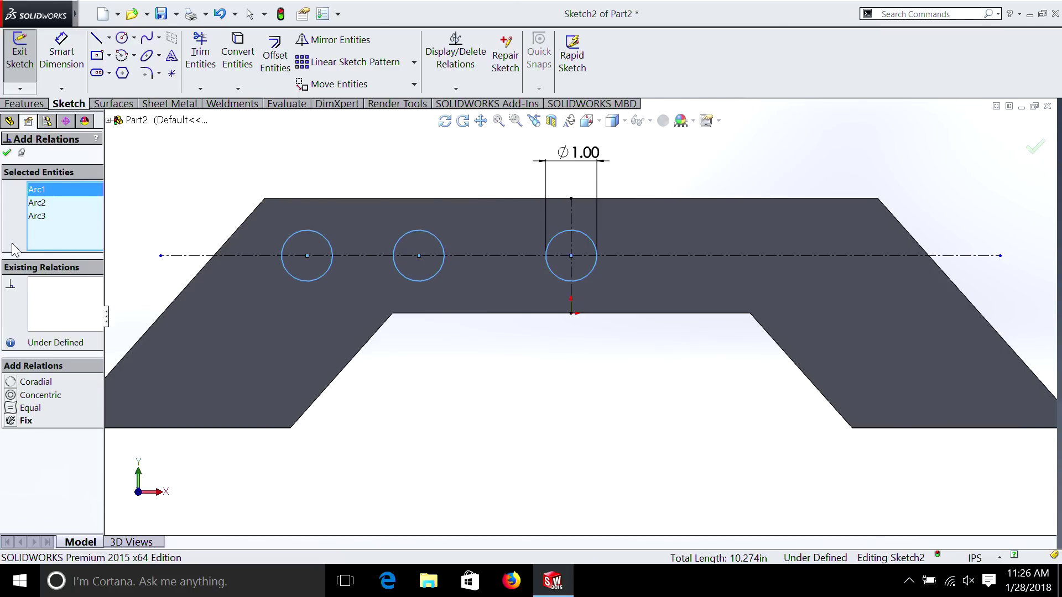
left_click(7, 153)
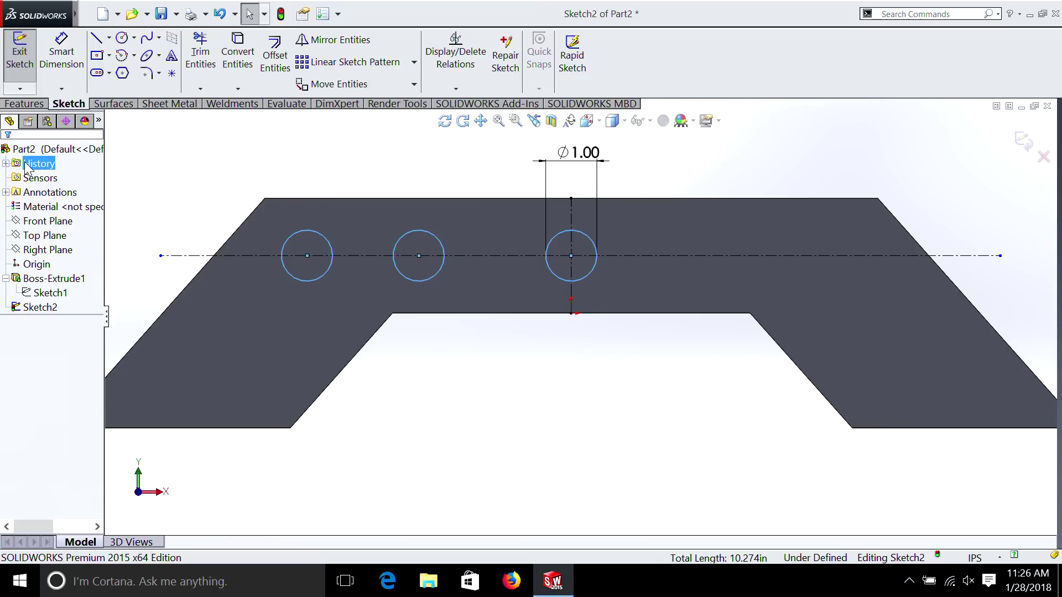
Dimension the distance from the vertical centerline to the center of the nearest left circle as 2 in
left_click(61, 56)
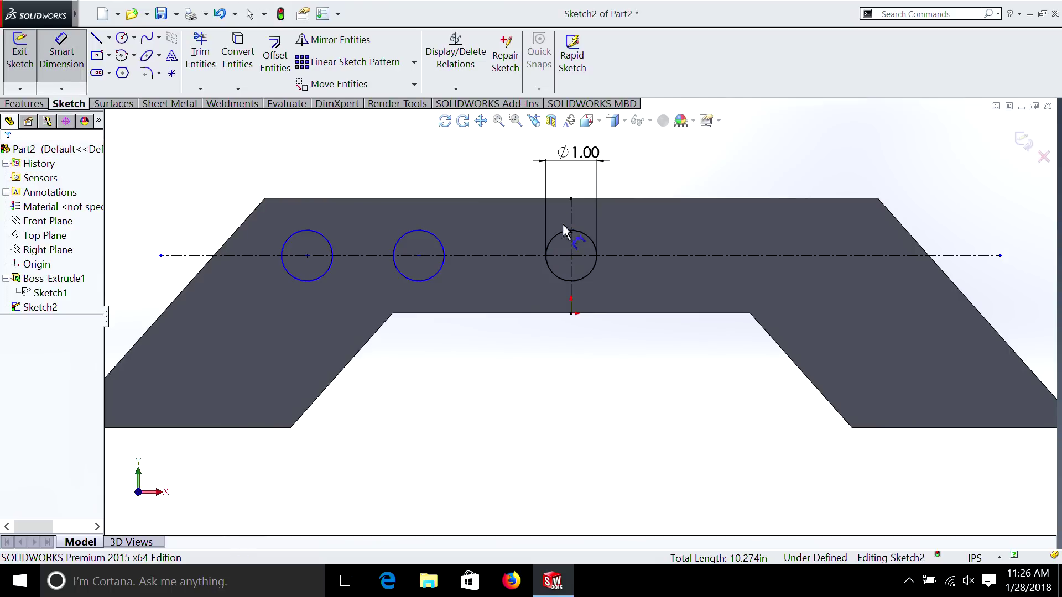
left_click(571, 248)
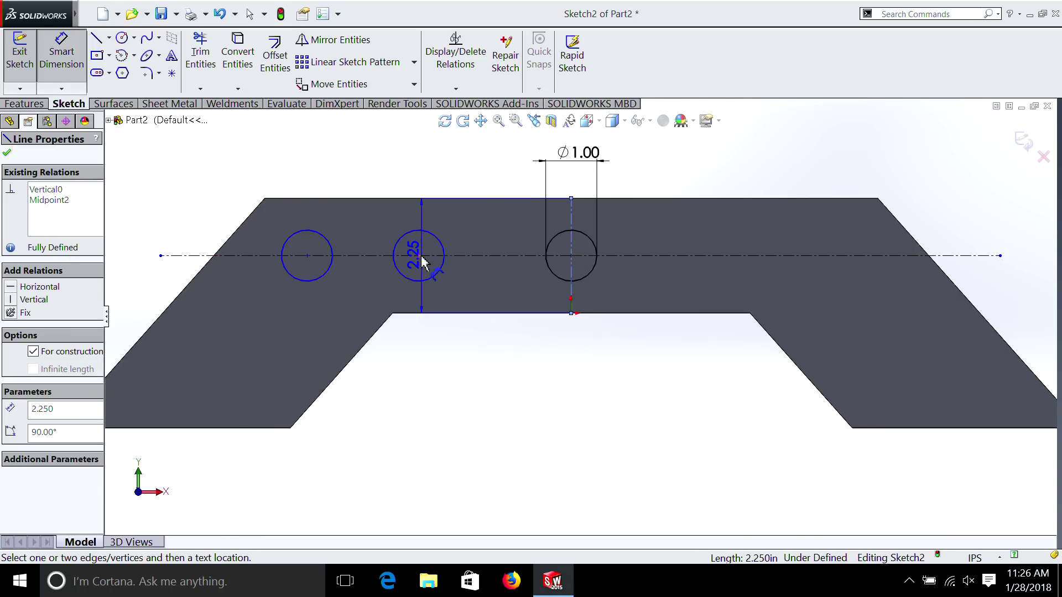
left_click(418, 255)
left_click(488, 171)
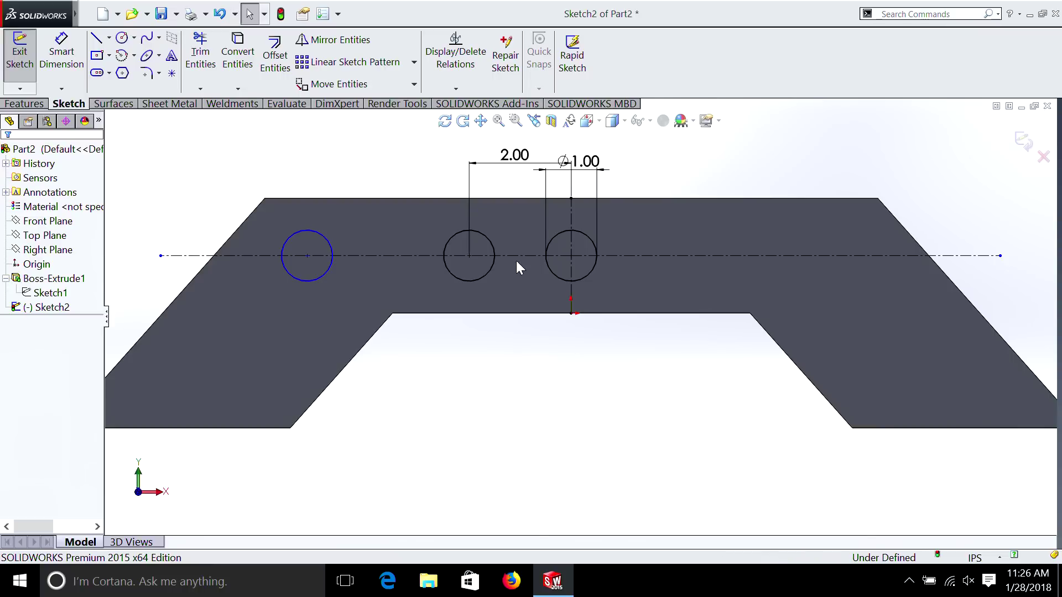
Dimension the center-to-center distance between the two left circles as 2 in
left_click(62, 50)
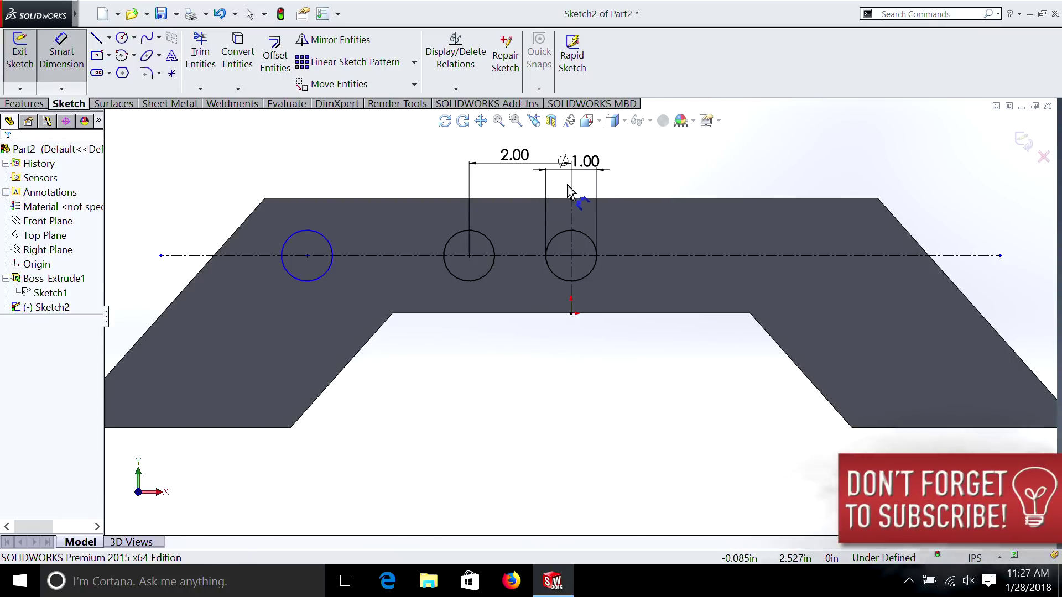
left_click(469, 255)
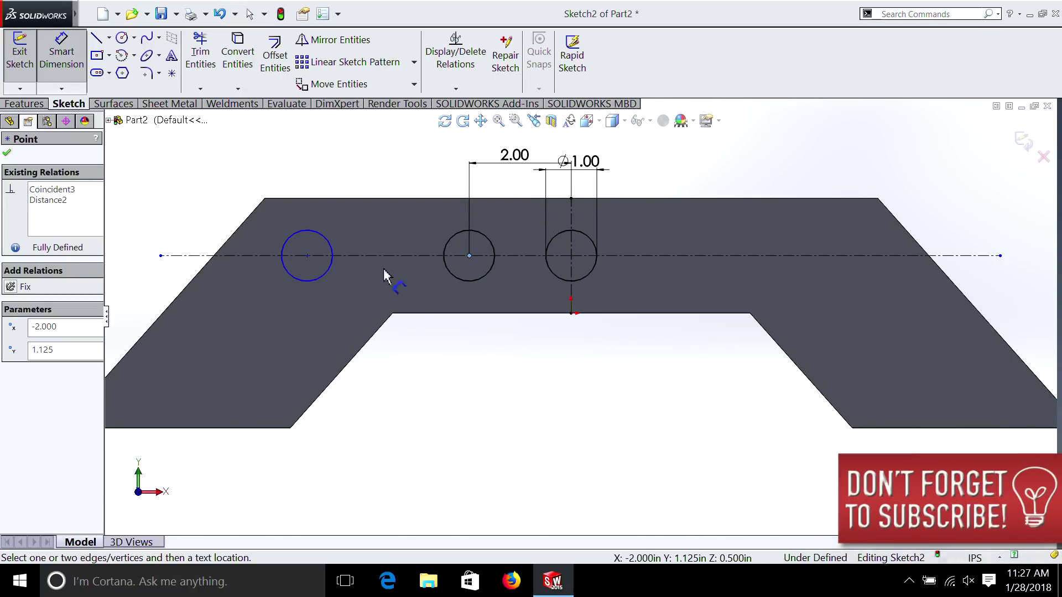
left_click(307, 256)
left_click(394, 166)
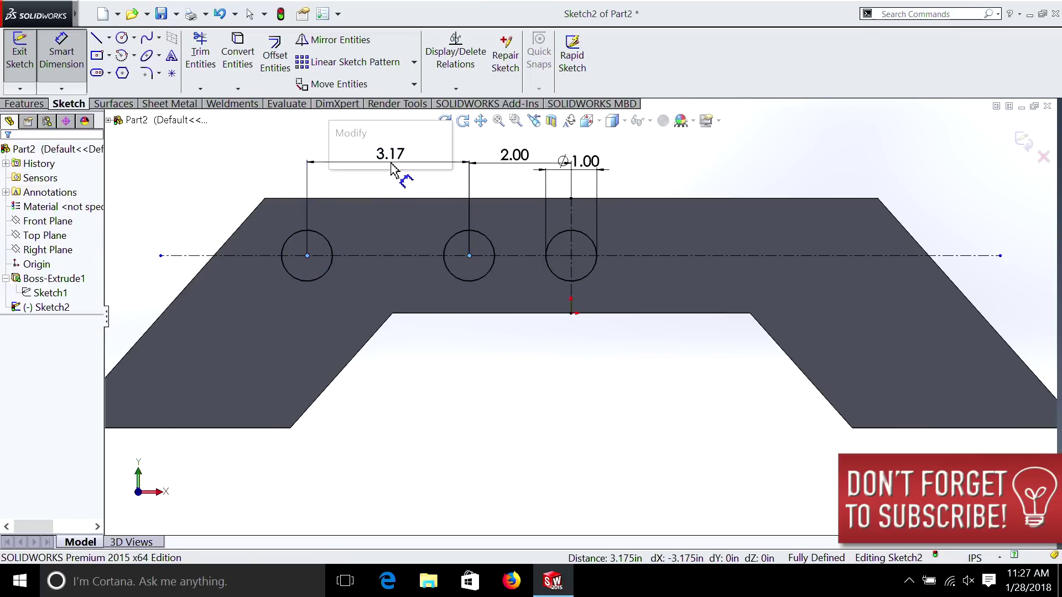
type("2")
key("Return")
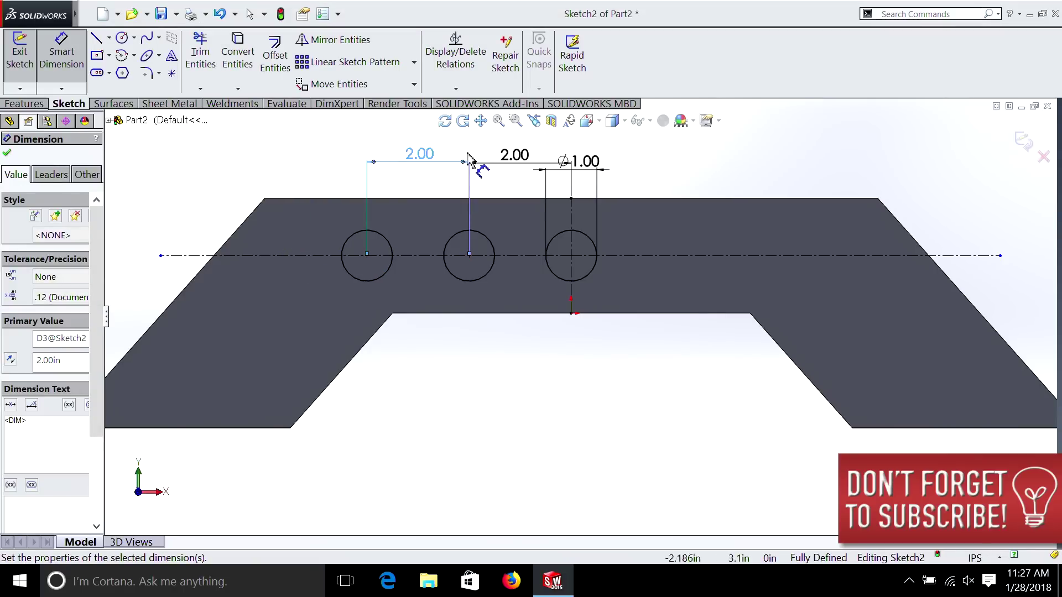
Rearrange the two spacing dimensions and the diameter dimension above the plate so their texts no longer crowd each other
mouse_move(530, 165)
left_mouse_down()
mouse_move(524, 146)
mouse_move(524, 158)
left_mouse_up()
left_click_drag(602, 174, 665, 172)
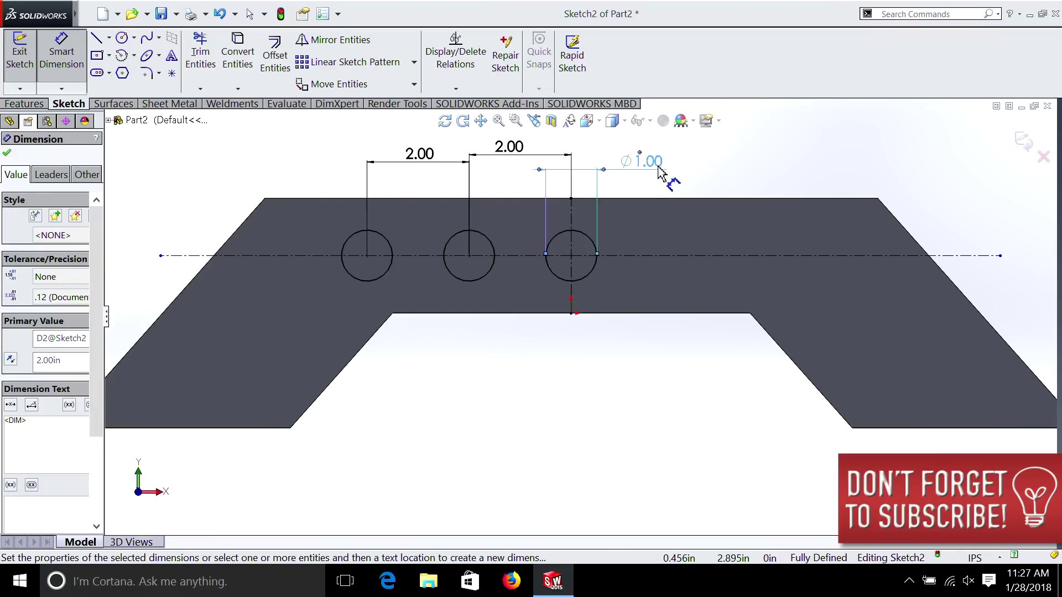
left_click_drag(434, 161, 431, 150)
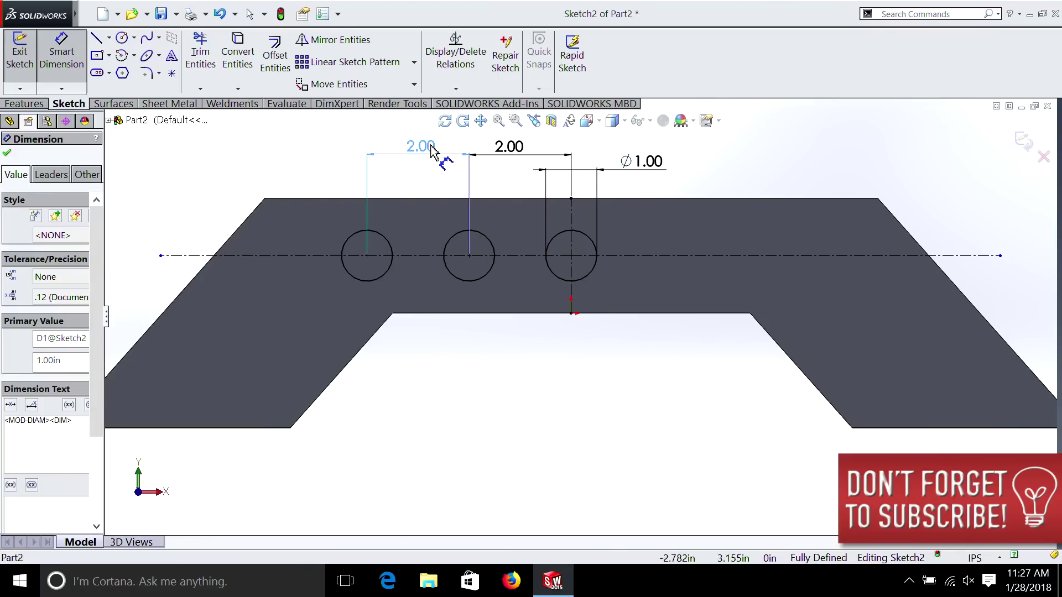
left_click(303, 163)
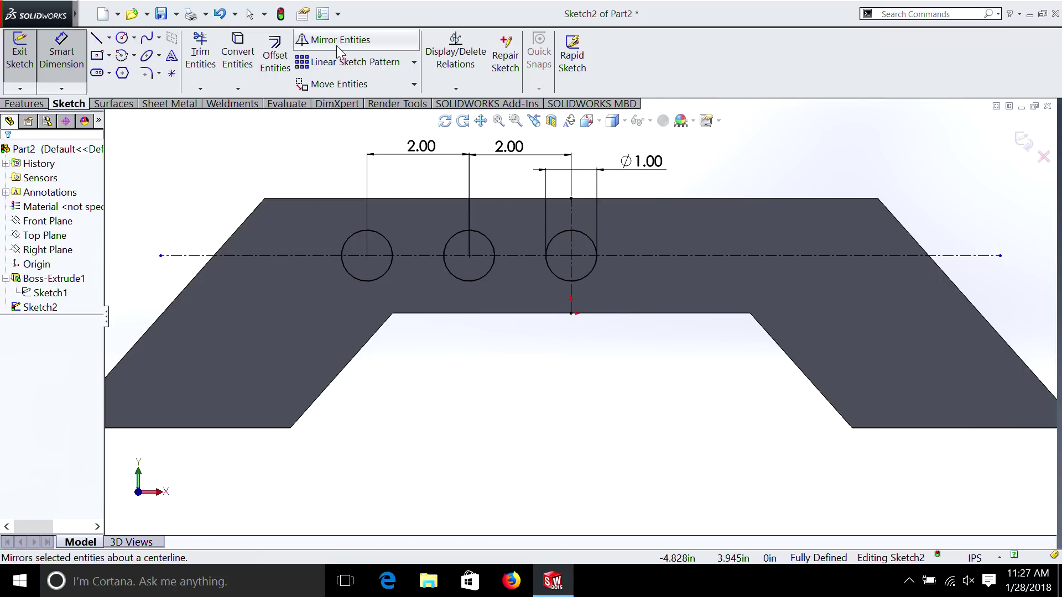
Mirror the two left circles about the vertical centerline, keeping the originals
left_click(339, 44)
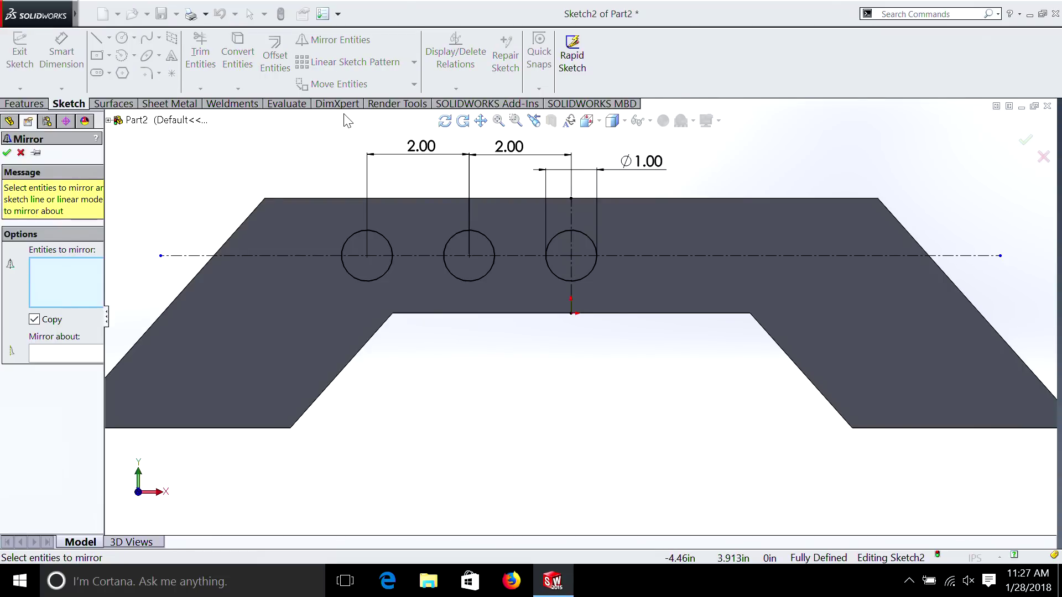
left_click(480, 231)
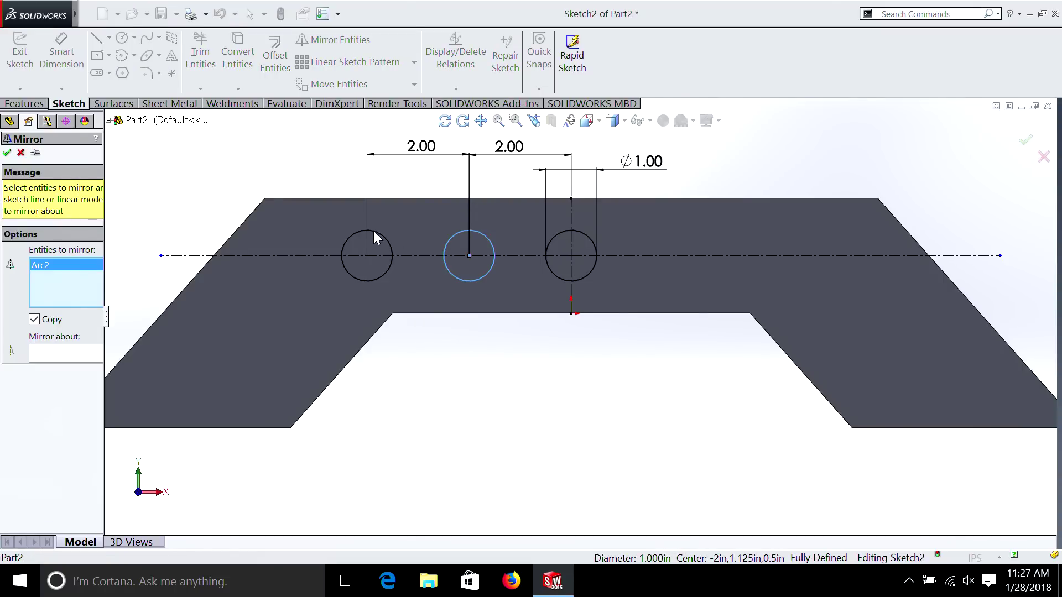
left_click(374, 235)
left_click(69, 356)
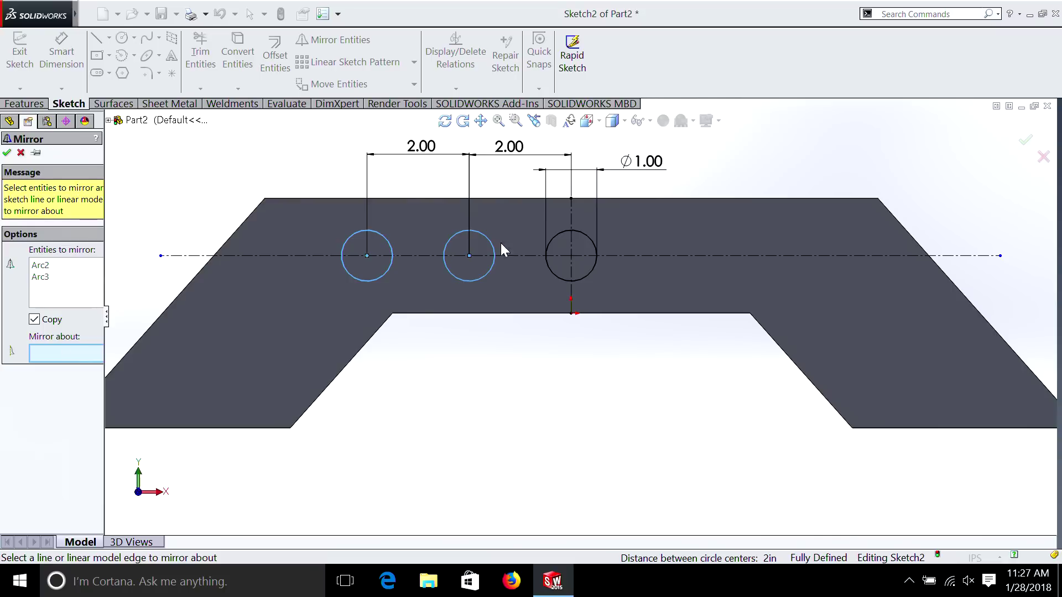
left_click(571, 215)
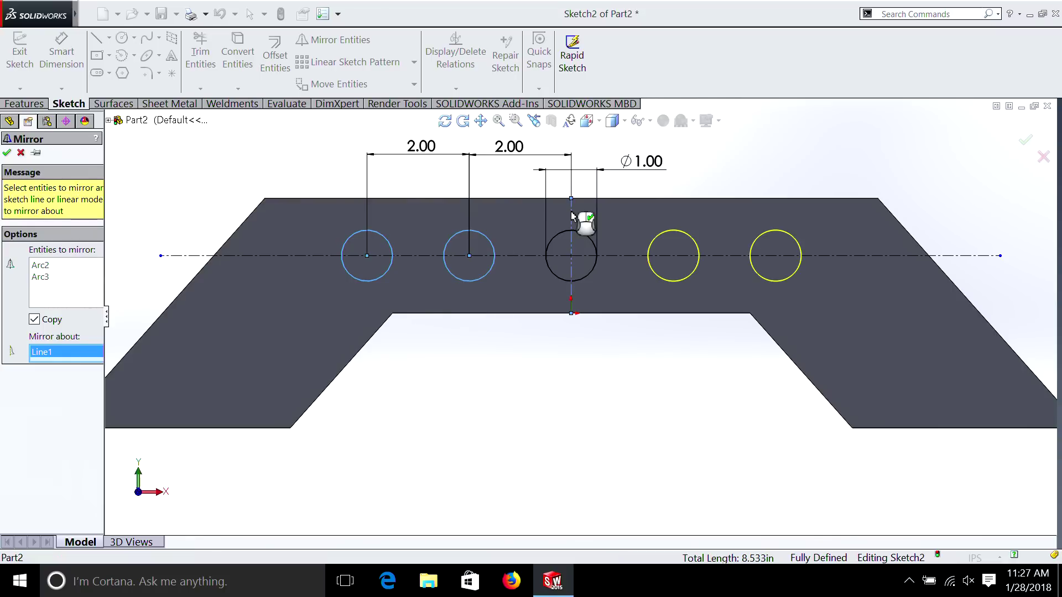
left_click(7, 153)
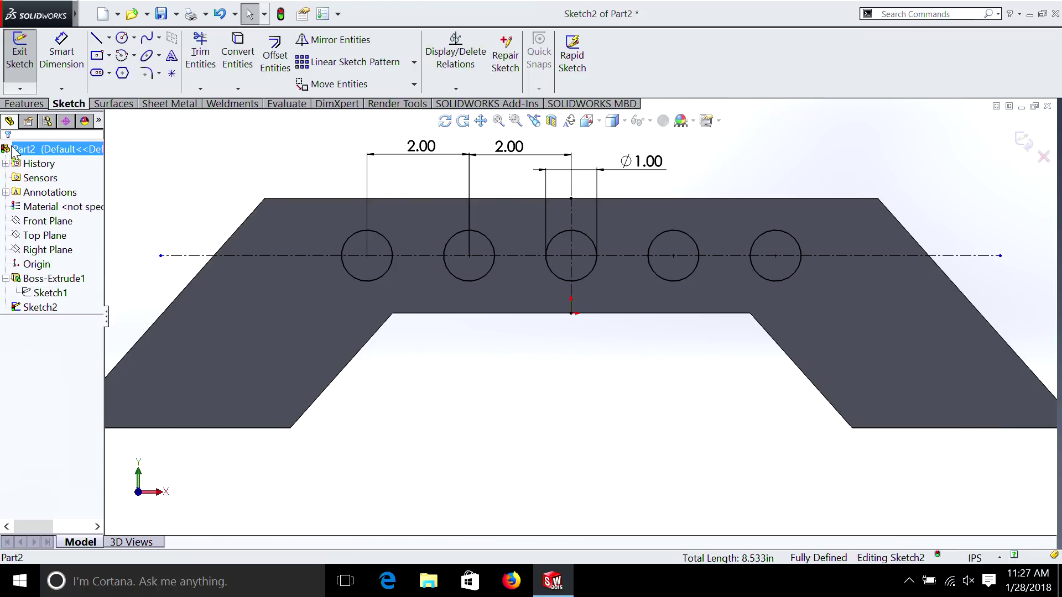
Cut the five circles through the plate with an Extruded Cut set to Through All
left_click(24, 104)
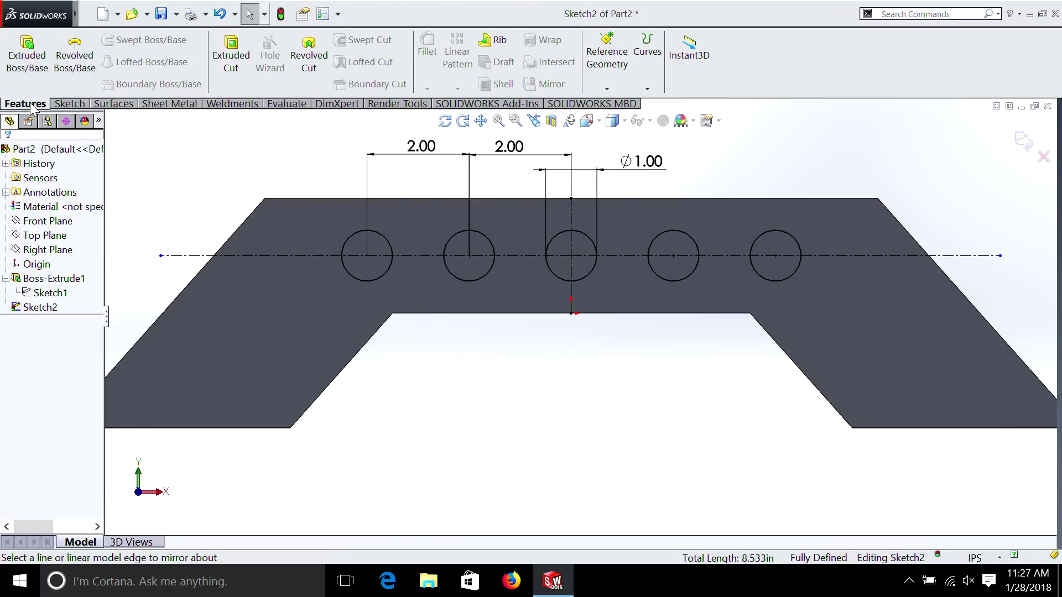
left_click(235, 56)
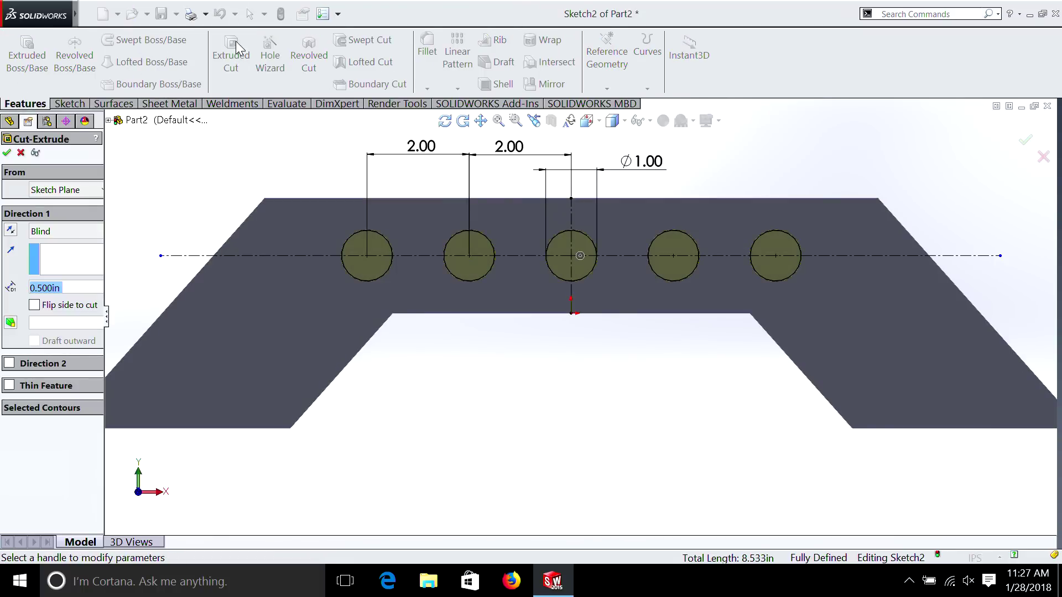
left_click(56, 234)
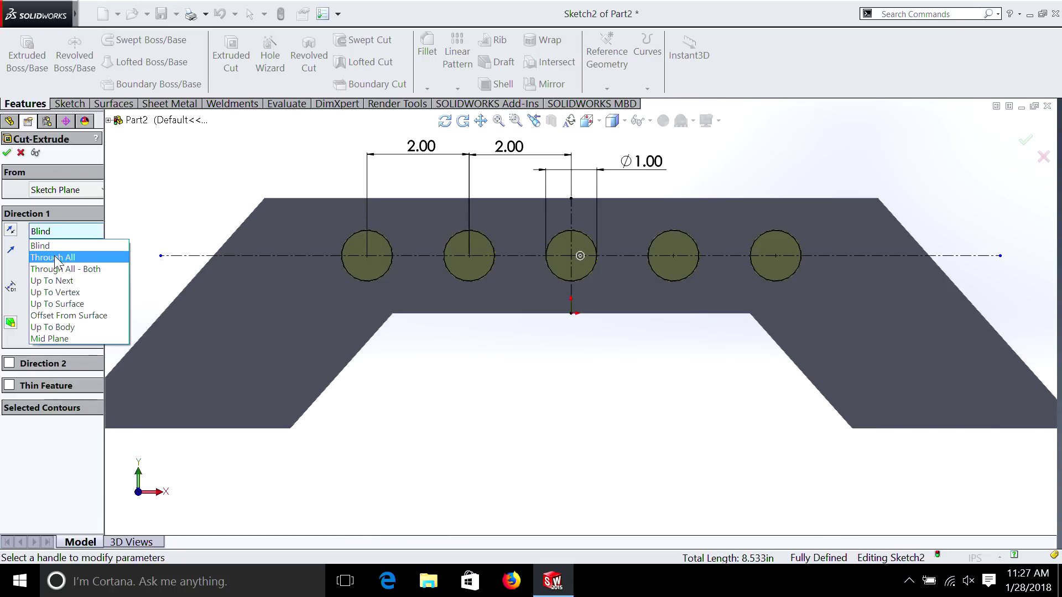
left_click(58, 260)
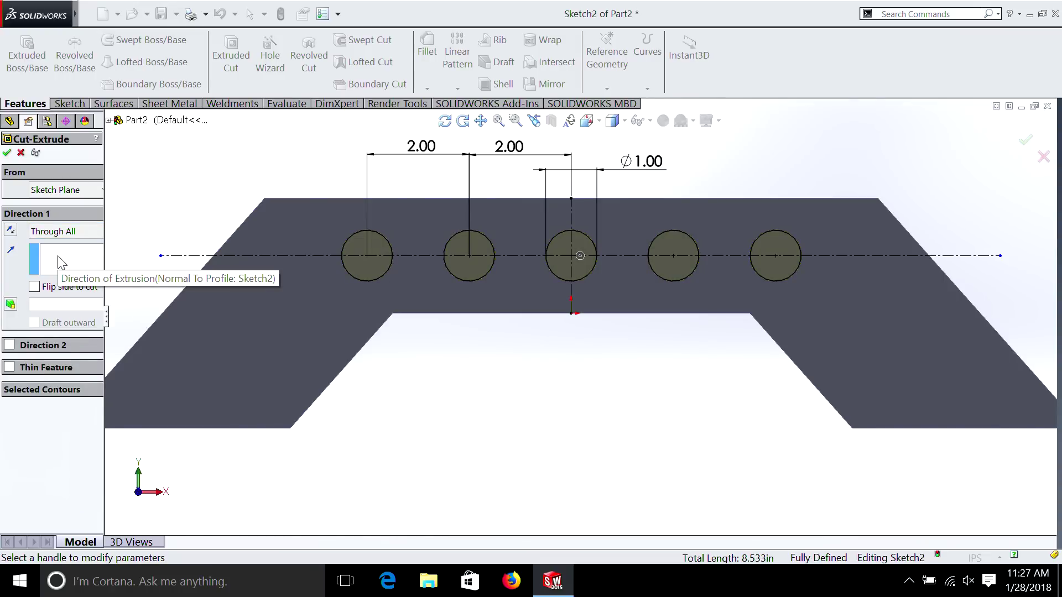
left_click(7, 154)
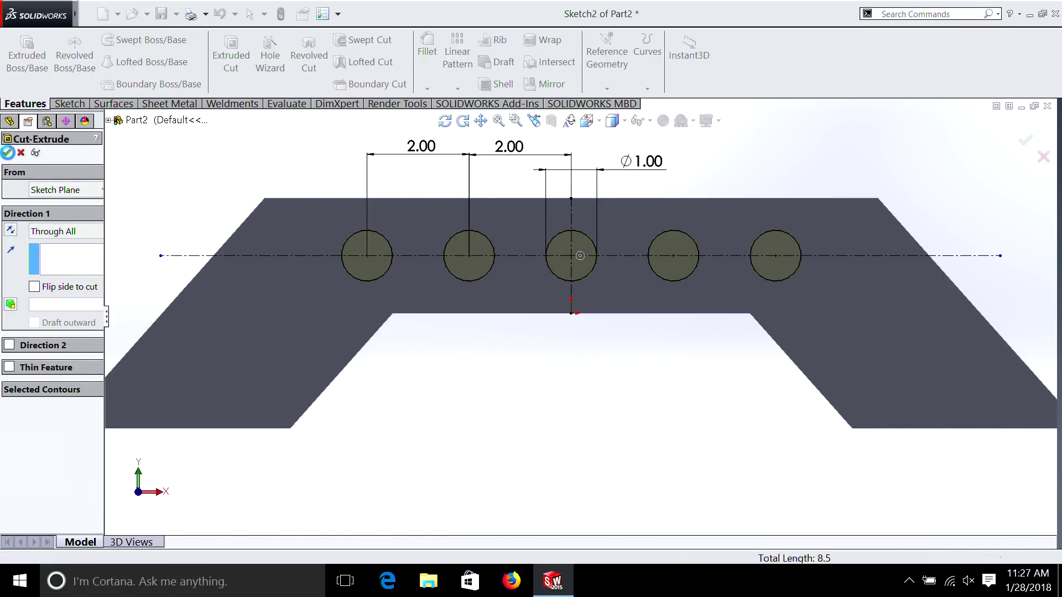
left_click(275, 163)
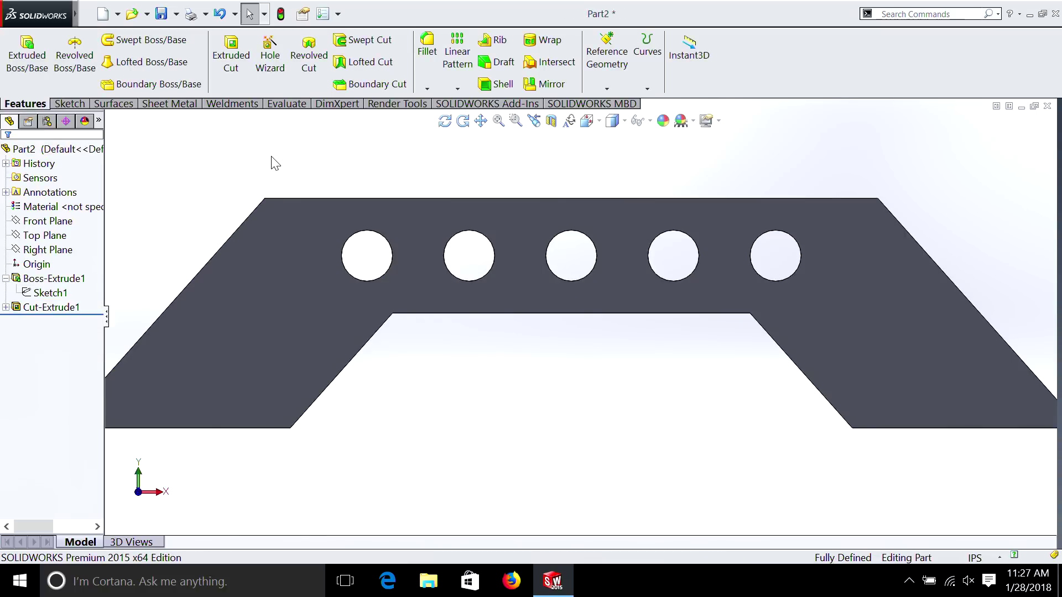